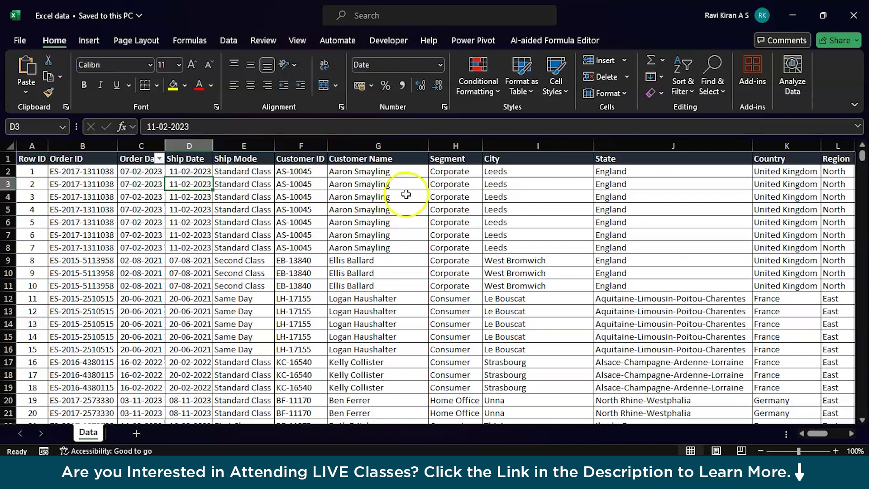
{"action": "scroll", "coordinate": [413, 201], "scroll_direction": "right", "scroll_amount": 2}
{"action": "scroll", "coordinate": [413, 202], "scroll_direction": "right", "scroll_amount": 3}
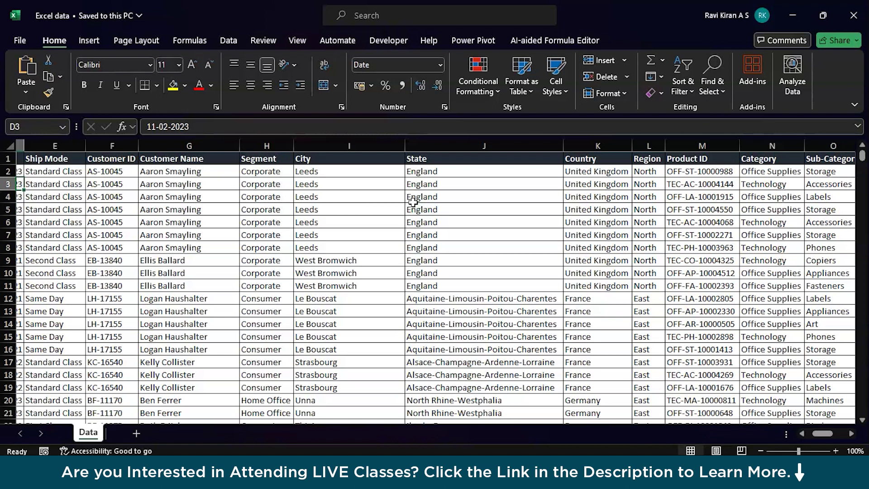
{"action": "scroll", "coordinate": [413, 202], "scroll_direction": "right", "scroll_amount": 3}
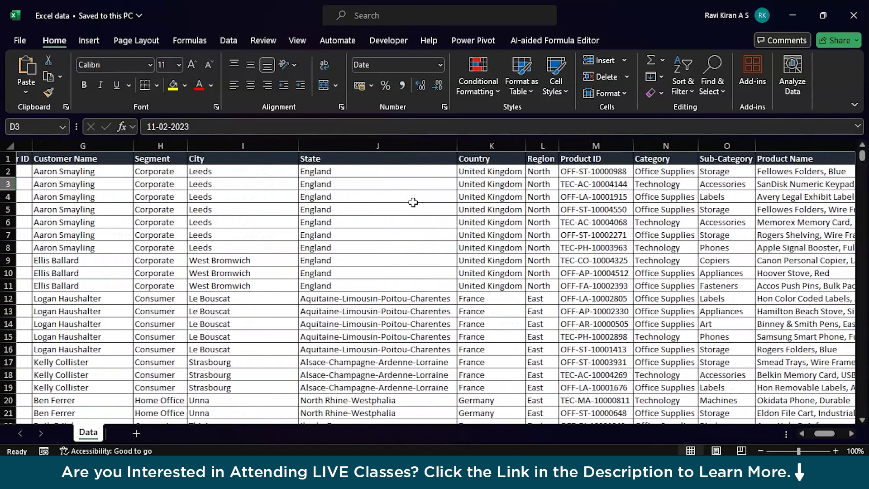
{"action": "scroll", "coordinate": [413, 202], "scroll_direction": "right", "scroll_amount": 3}
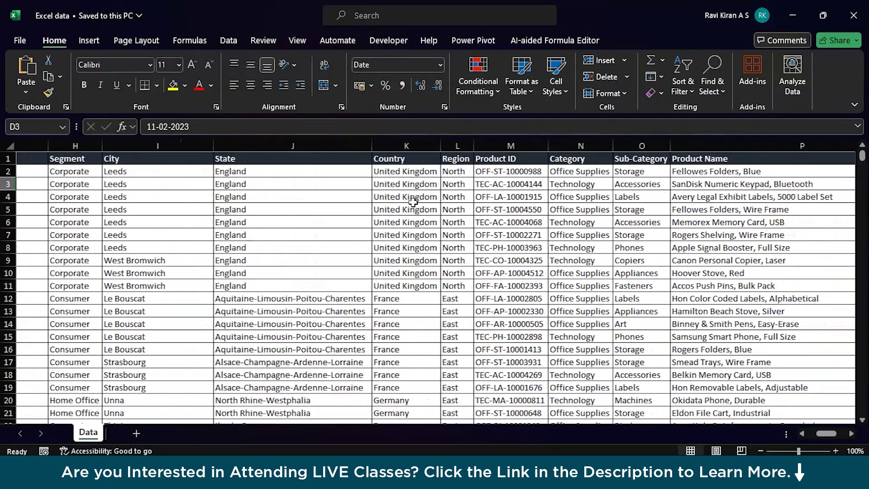
{"action": "scroll", "coordinate": [412, 202], "scroll_direction": "right", "scroll_amount": 1}
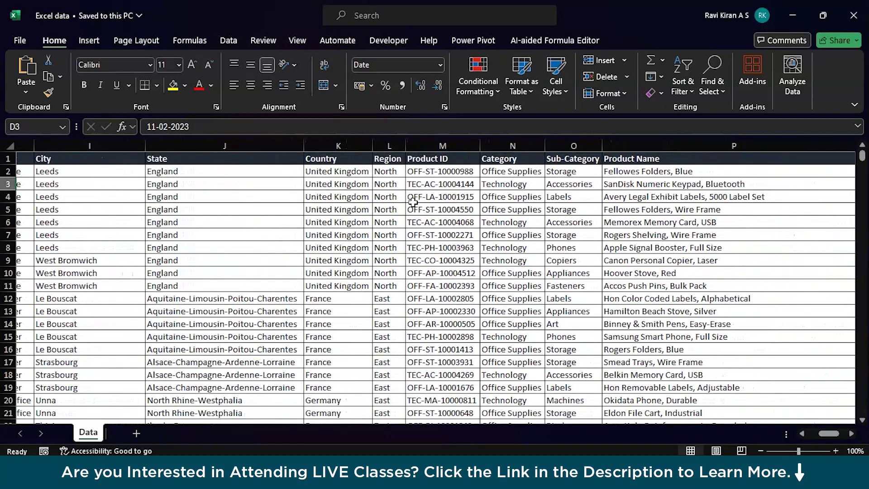
{"action": "scroll", "coordinate": [412, 202], "scroll_direction": "right", "scroll_amount": 6}
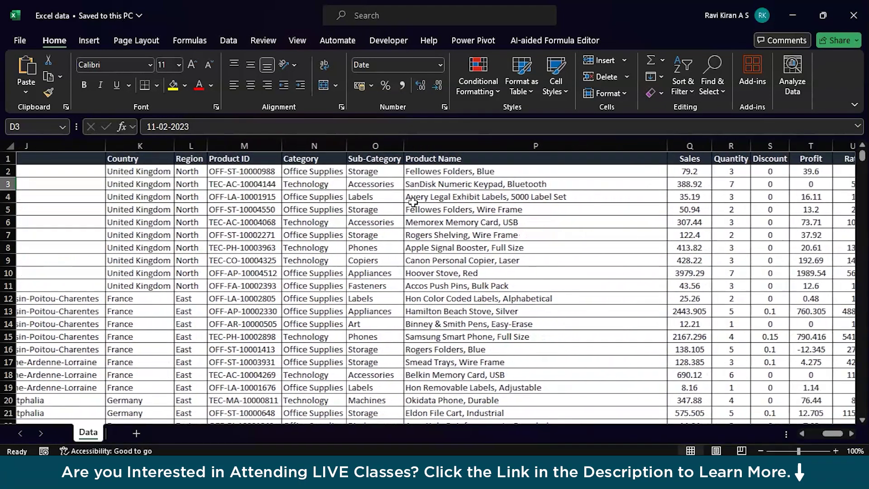
{"action": "scroll", "coordinate": [500, 194], "scroll_direction": "right", "scroll_amount": 4}
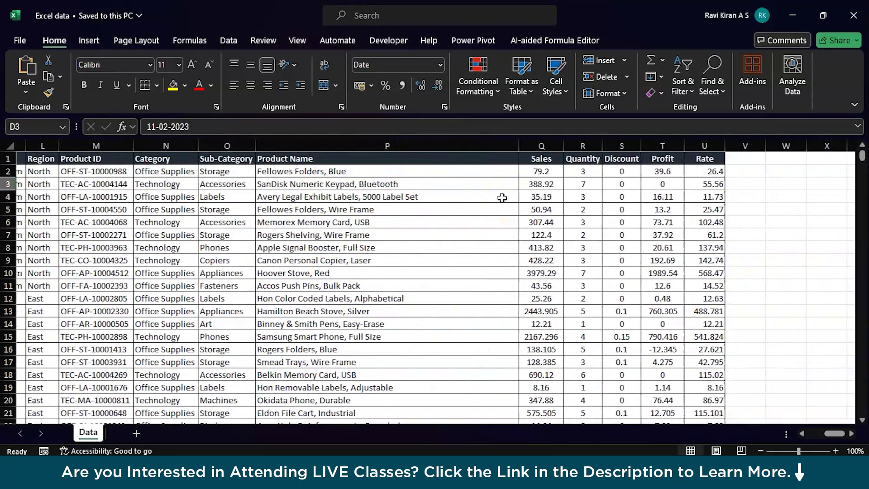
{"action": "scroll", "coordinate": [502, 198], "scroll_direction": "right", "scroll_amount": 1}
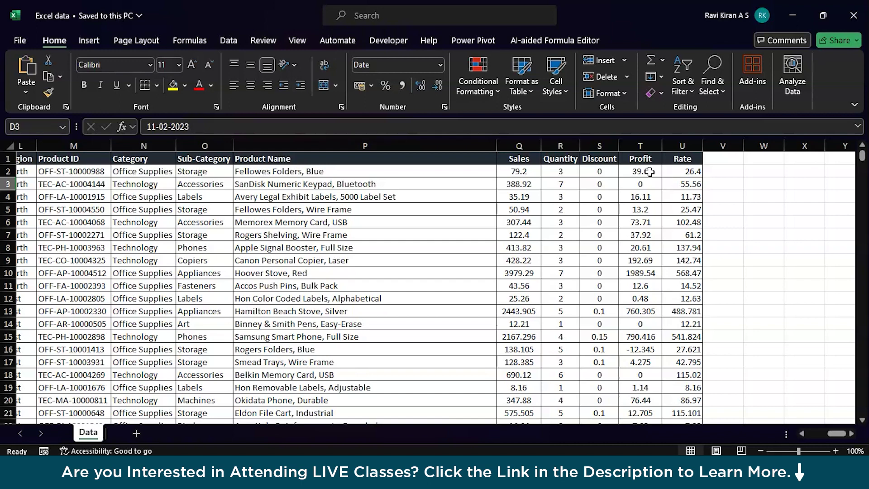
- Scroll the Excel sales sheet horizontally back toward column A
{"action": "scroll", "coordinate": [649, 171], "scroll_direction": "left", "scroll_amount": 10}
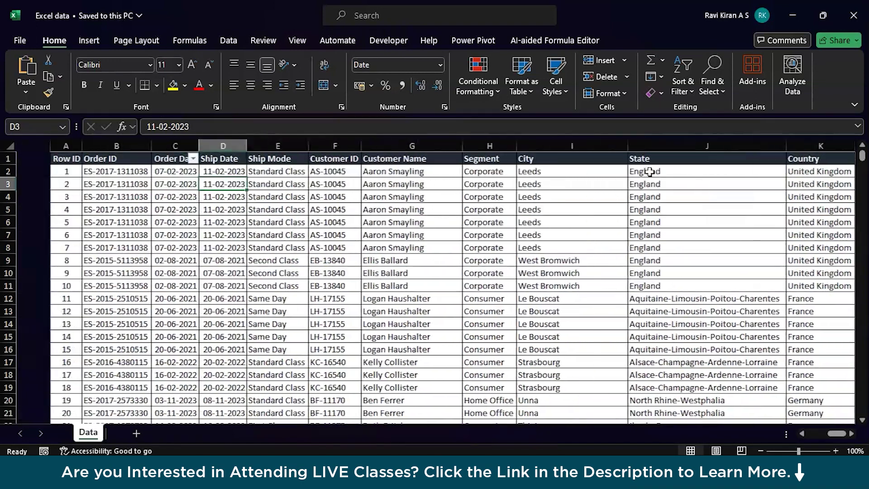
{"action": "scroll", "coordinate": [649, 172], "scroll_direction": "right", "scroll_amount": 1}
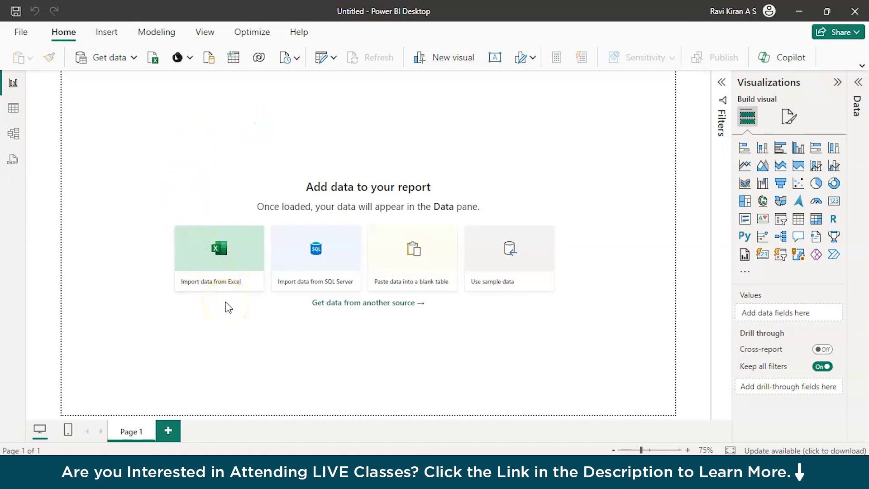
- Choose the Folder connector from the File category of Get data sources
{"action": "left_click", "coordinate": [345, 292]}
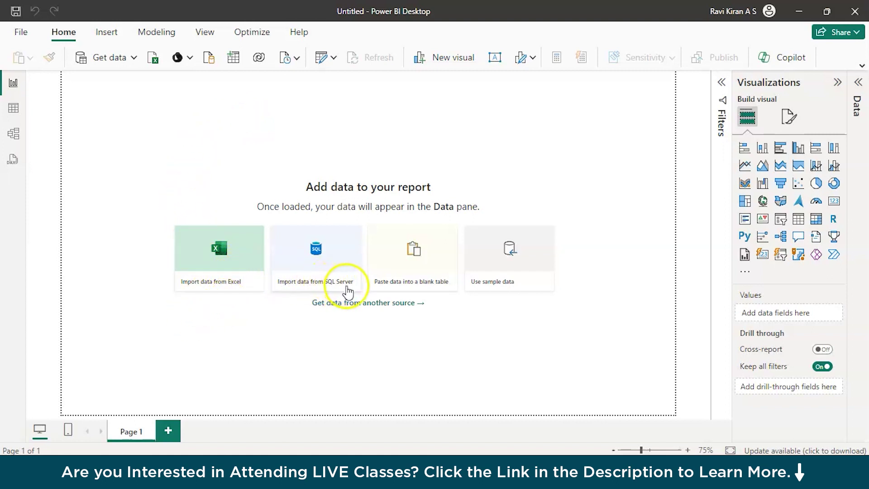
{"action": "left_click", "coordinate": [423, 295]}
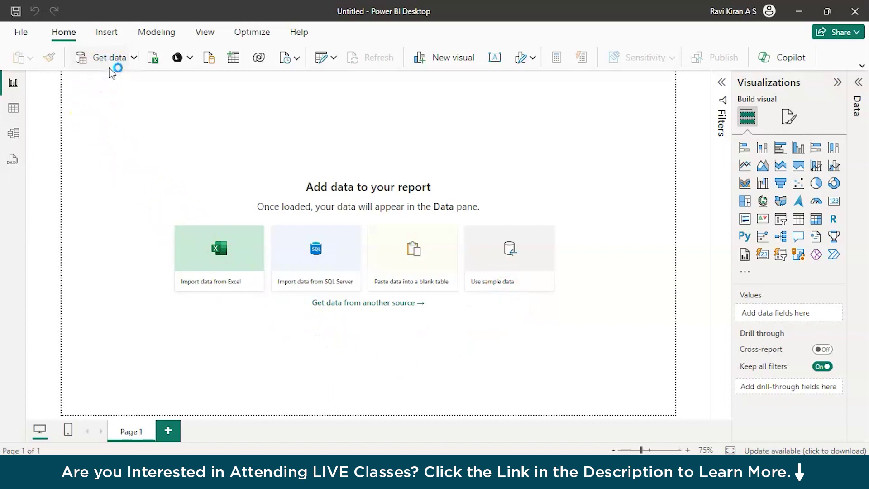
{"action": "left_click", "coordinate": [120, 60]}
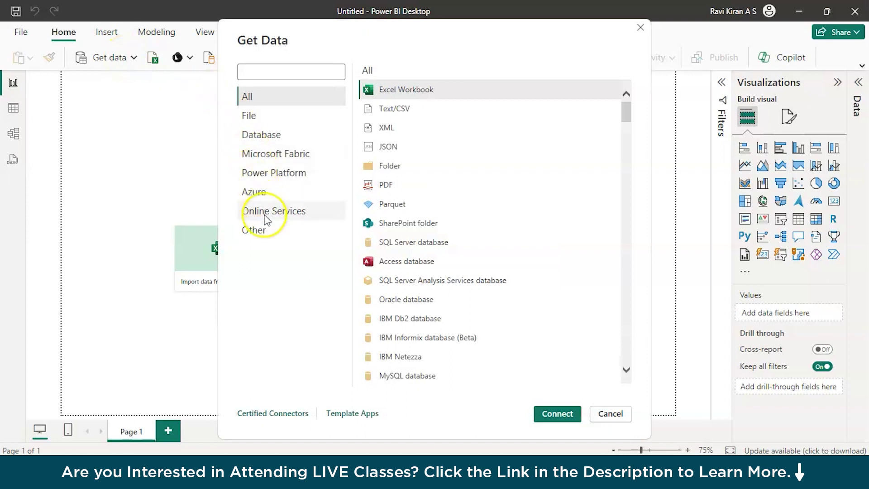
{"action": "left_click", "coordinate": [295, 117]}
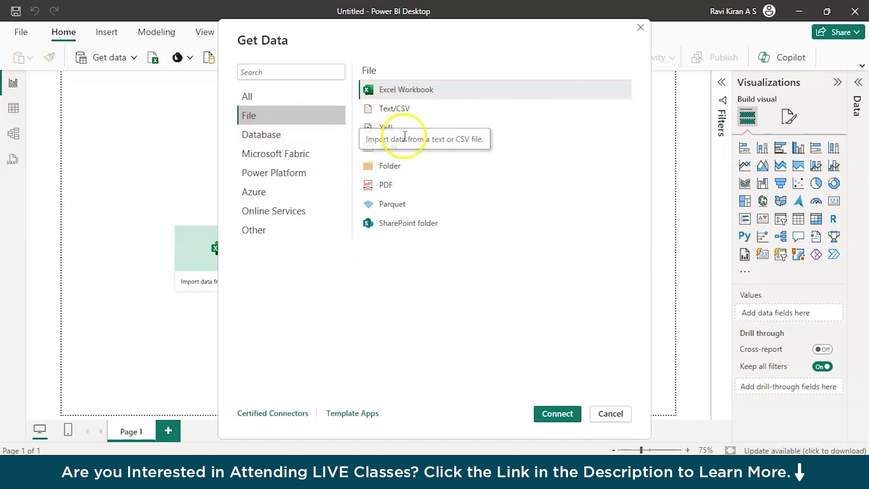
{"action": "left_click", "coordinate": [391, 168]}
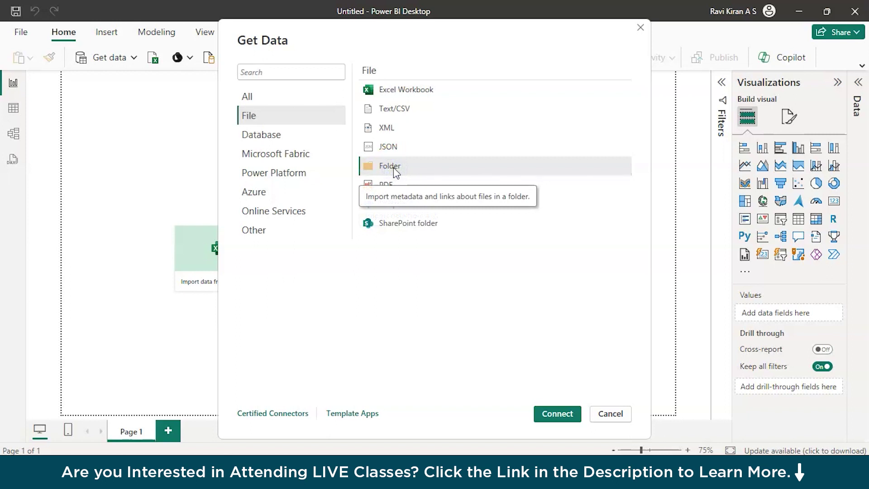
{"action": "double_click", "coordinate": [393, 170]}
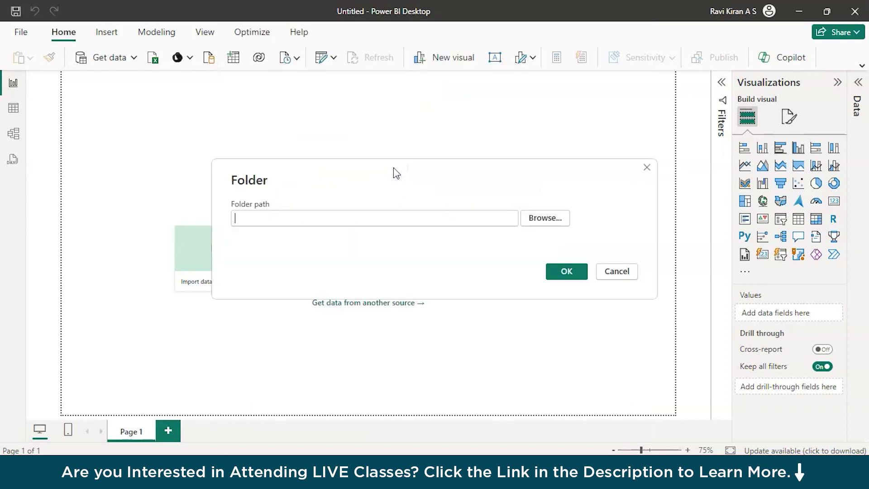
- Browse to Downloads\Sales Report and set it as the folder path
{"action": "left_click", "coordinate": [539, 217]}
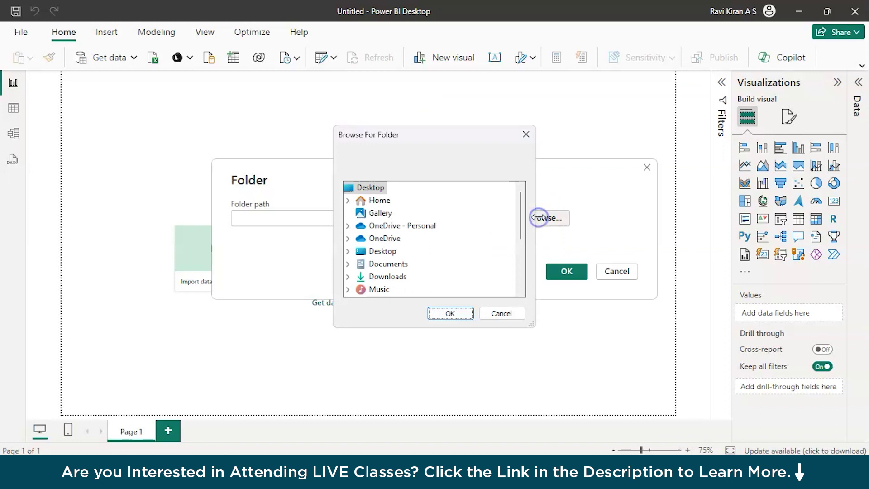
{"action": "left_click", "coordinate": [378, 277]}
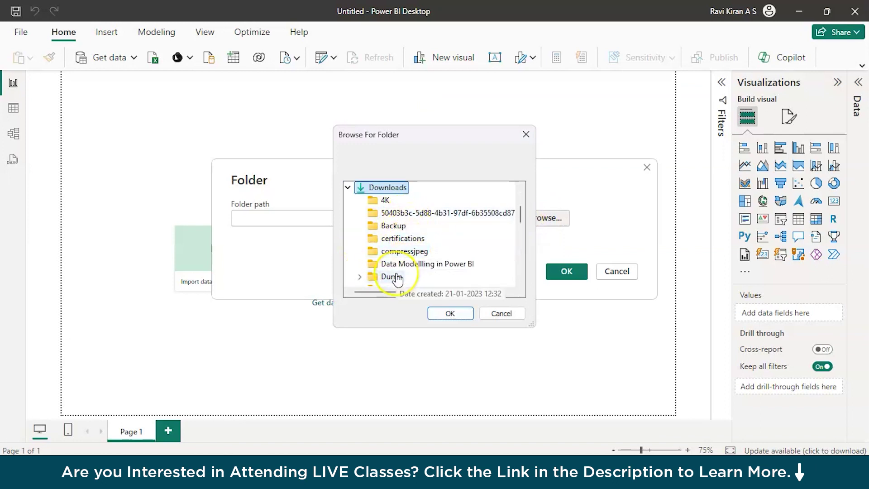
{"action": "scroll", "coordinate": [396, 279], "scroll_direction": "down", "scroll_amount": 2}
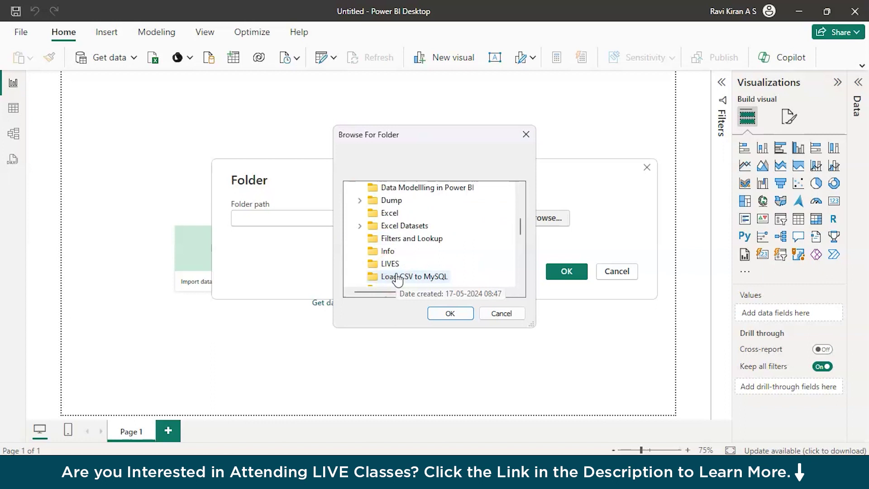
{"action": "left_click", "coordinate": [390, 225]}
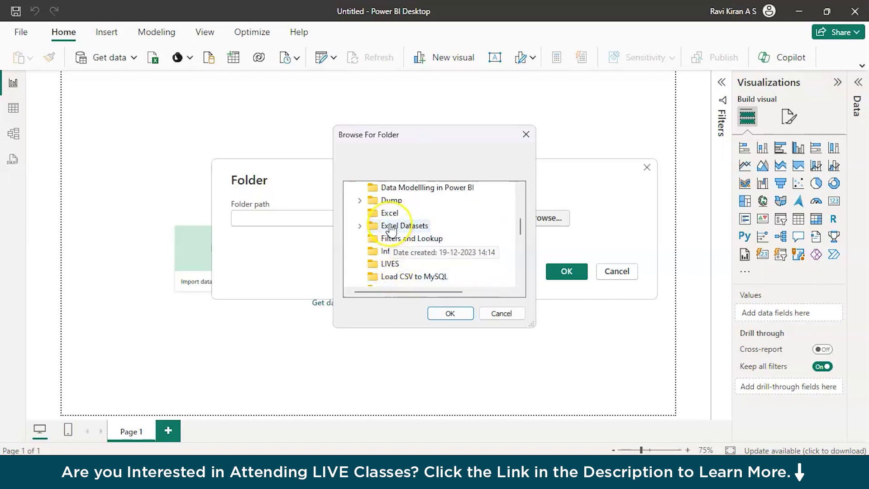
{"action": "scroll", "coordinate": [390, 229], "scroll_direction": "up", "scroll_amount": 1}
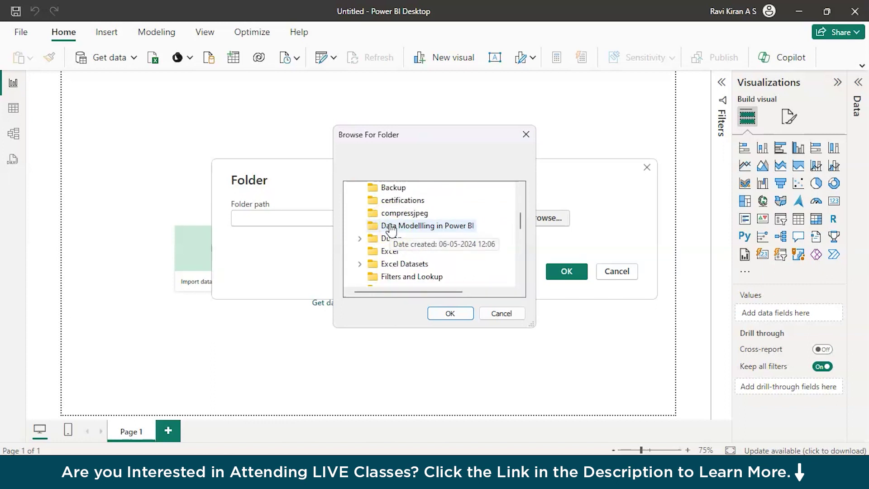
{"action": "scroll", "coordinate": [391, 229], "scroll_direction": "down", "scroll_amount": 5}
{"action": "scroll", "coordinate": [390, 230], "scroll_direction": "down", "scroll_amount": 3}
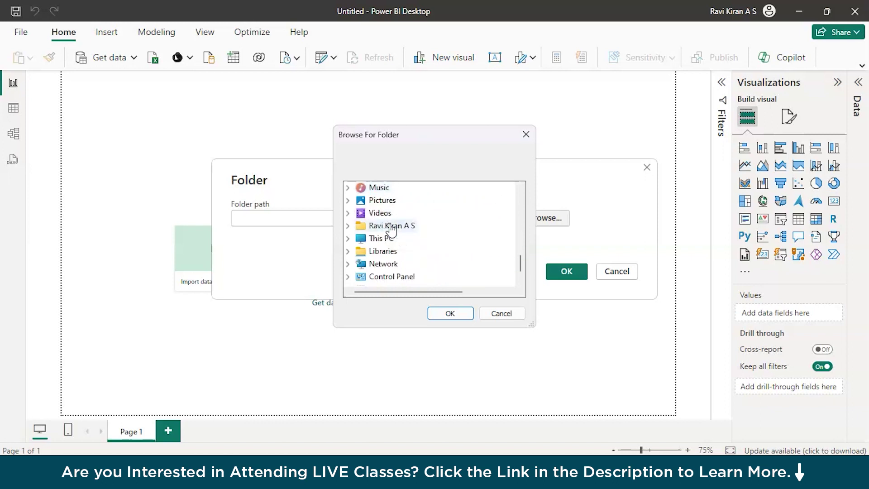
{"action": "scroll", "coordinate": [387, 224], "scroll_direction": "up", "scroll_amount": 3}
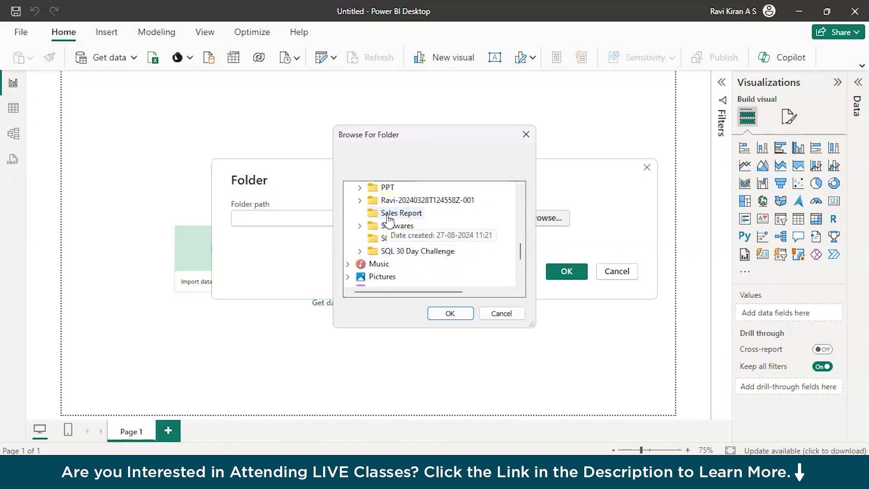
{"action": "left_click", "coordinate": [389, 213]}
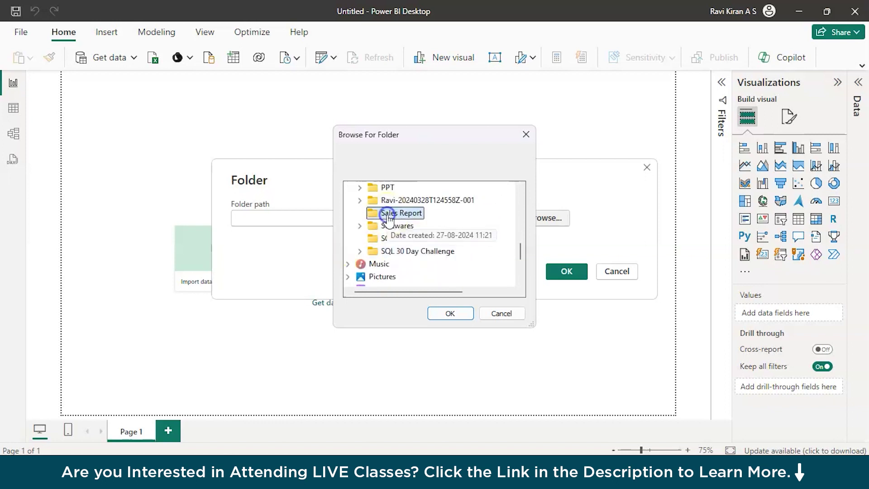
{"action": "left_click", "coordinate": [440, 312]}
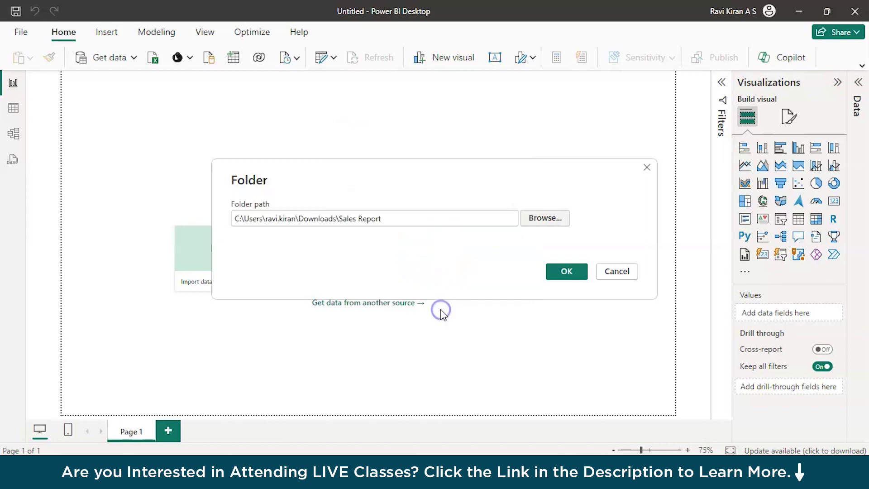
- Load the folder's file list as a Sales Report table and dismiss the load summary
{"action": "left_click", "coordinate": [559, 274]}
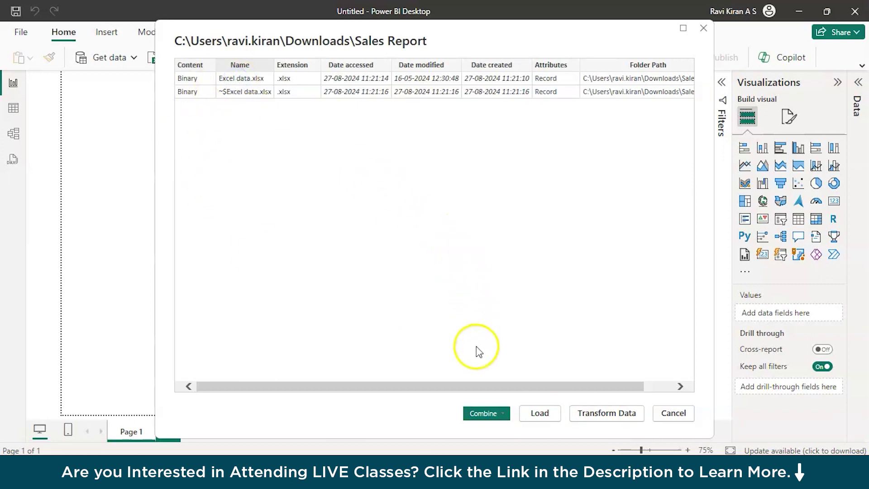
{"action": "left_click", "coordinate": [538, 412]}
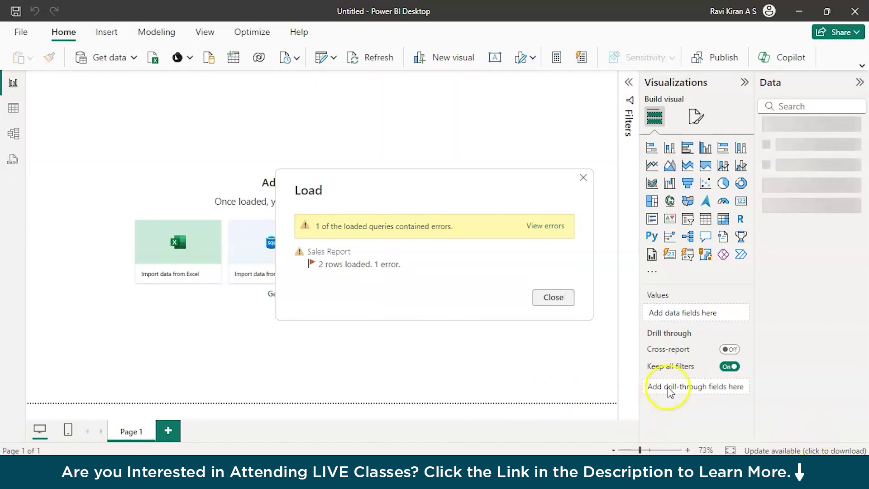
{"action": "left_click", "coordinate": [561, 298]}
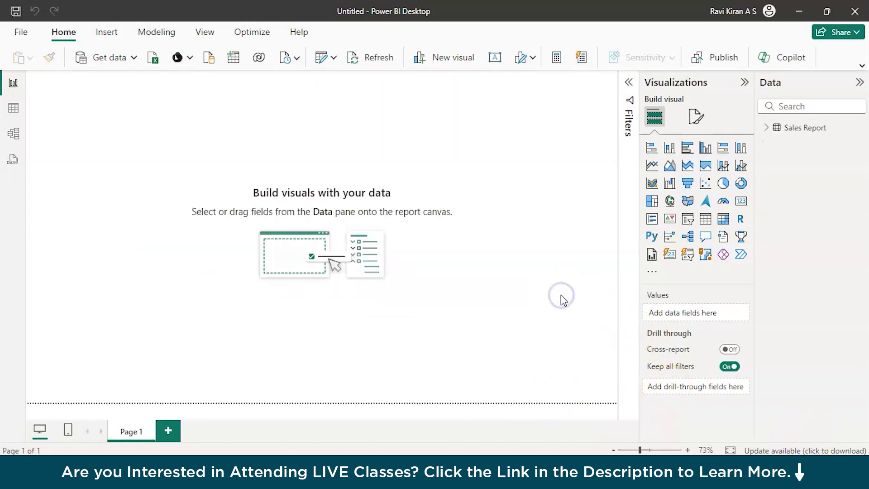
- Import the Data sheet from Excel data.xlsx in the Sales Report folder, loading 9,987 rows
{"action": "left_click", "coordinate": [153, 59]}
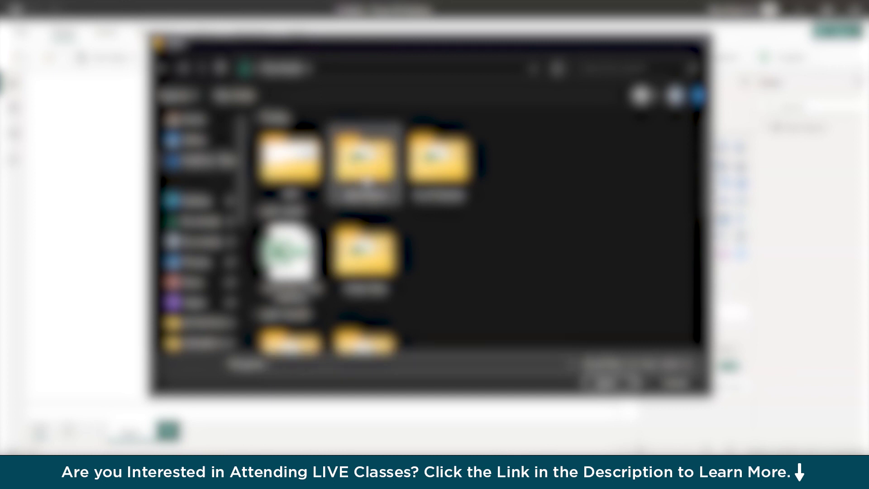
{"action": "double_click", "coordinate": [365, 163]}
{"action": "left_click", "coordinate": [422, 151]}
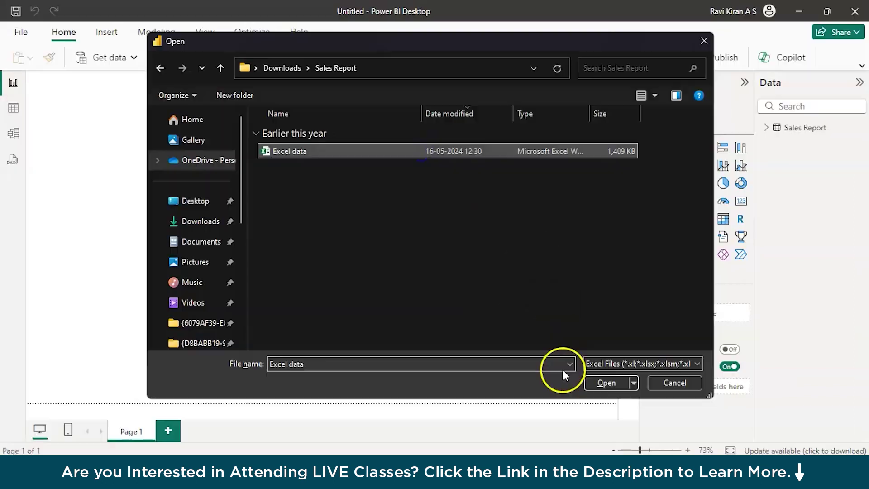
{"action": "left_click", "coordinate": [587, 381]}
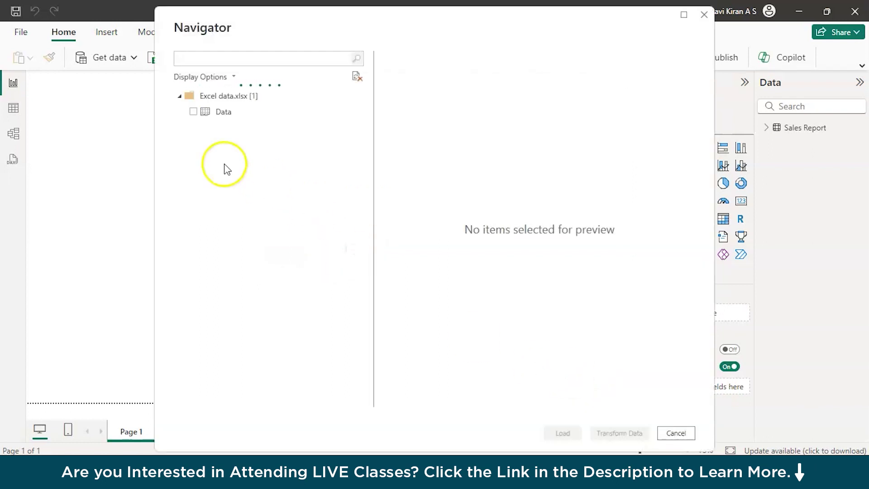
{"action": "left_click", "coordinate": [194, 112]}
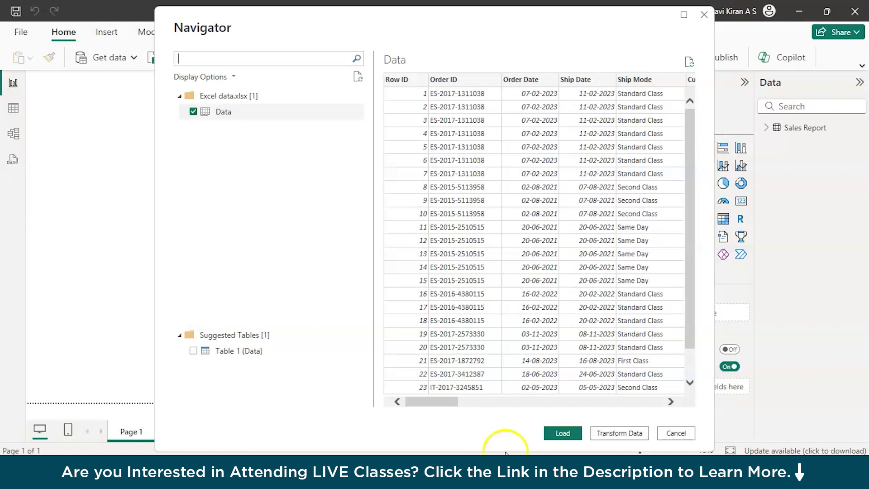
{"action": "left_click", "coordinate": [569, 436]}
{"action": "left_click", "coordinate": [568, 435]}
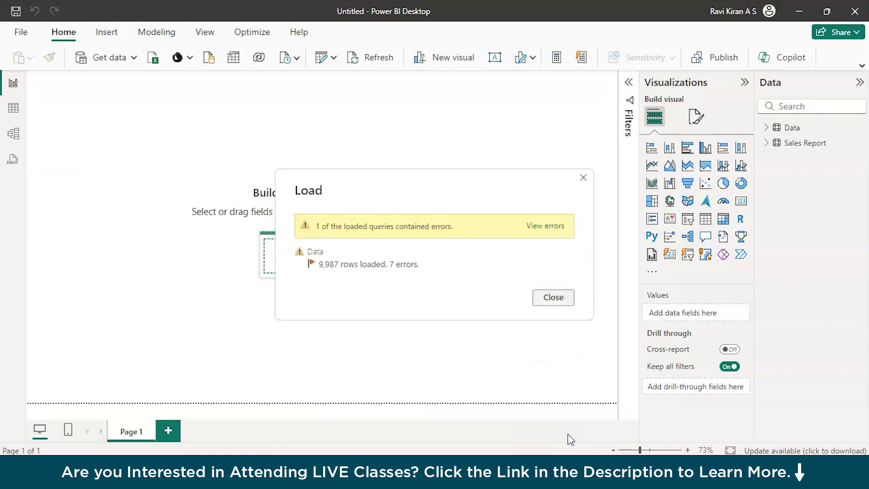
- Close the load summary and inspect the Data table's Ship Date values in Table view
{"action": "left_click", "coordinate": [555, 296]}
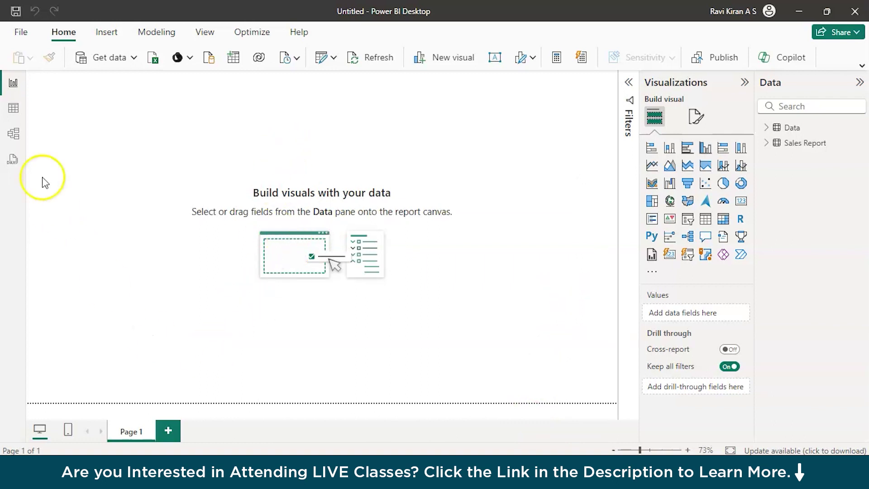
{"action": "left_click", "coordinate": [13, 108]}
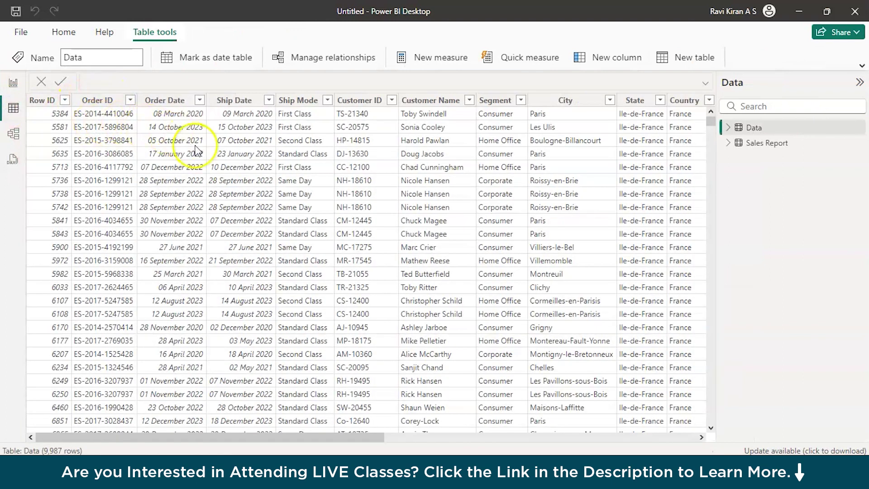
{"action": "left_click", "coordinate": [269, 100]}
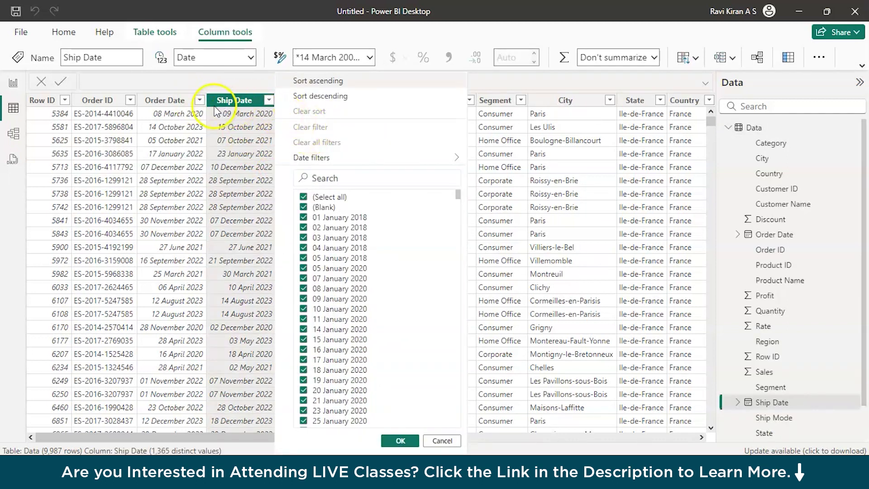
- Review the Order Date column's value list, then close it unchanged
{"action": "left_click", "coordinate": [199, 100]}
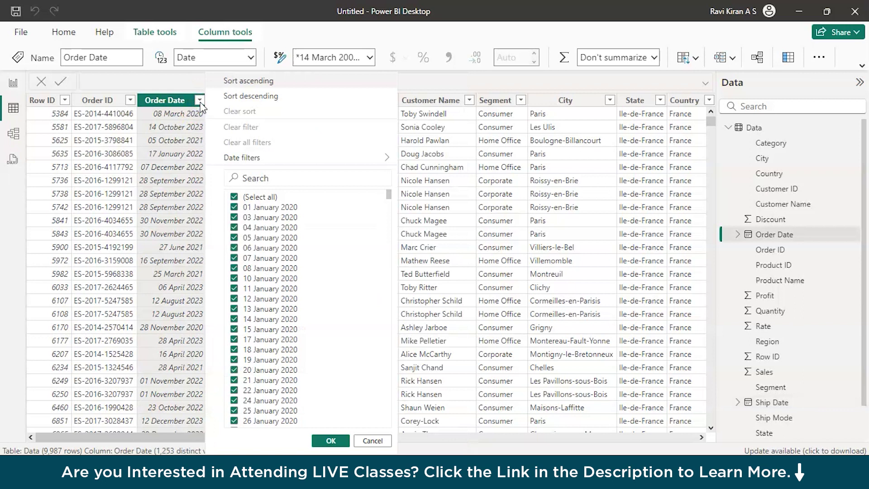
{"action": "scroll", "coordinate": [272, 283], "scroll_direction": "down", "scroll_amount": 10}
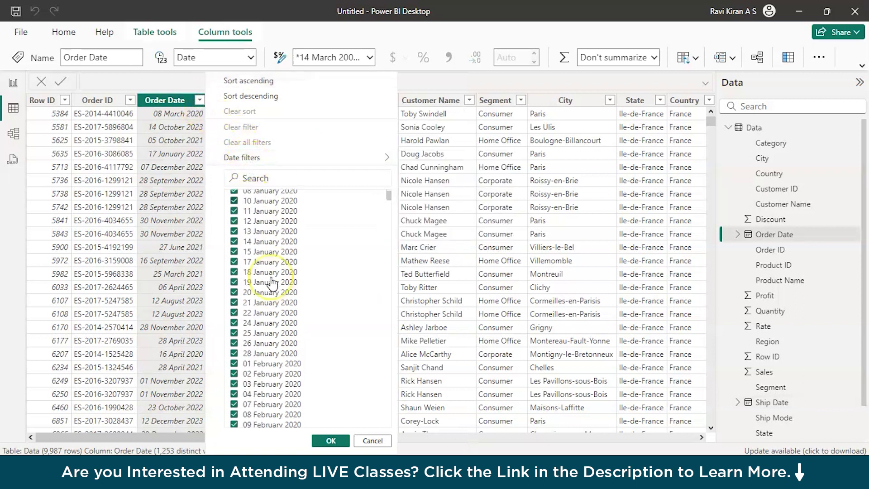
{"action": "scroll", "coordinate": [272, 283], "scroll_direction": "down", "scroll_amount": 20}
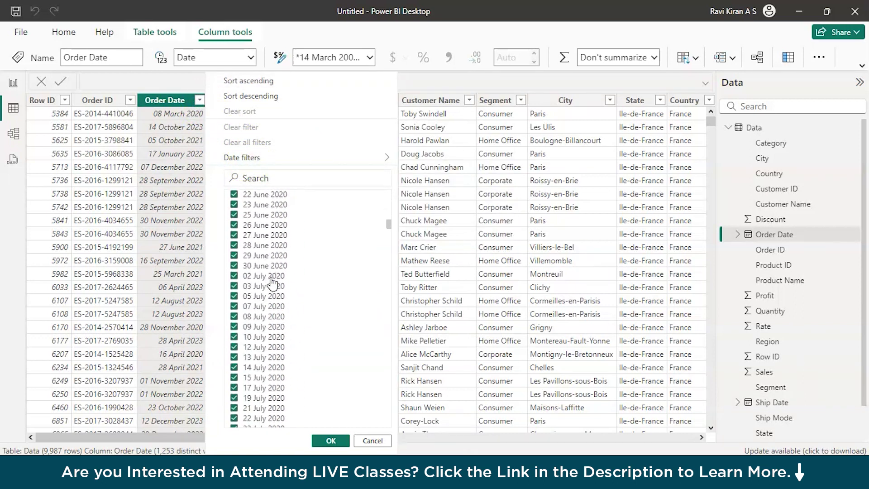
{"action": "scroll", "coordinate": [272, 283], "scroll_direction": "down", "scroll_amount": 20}
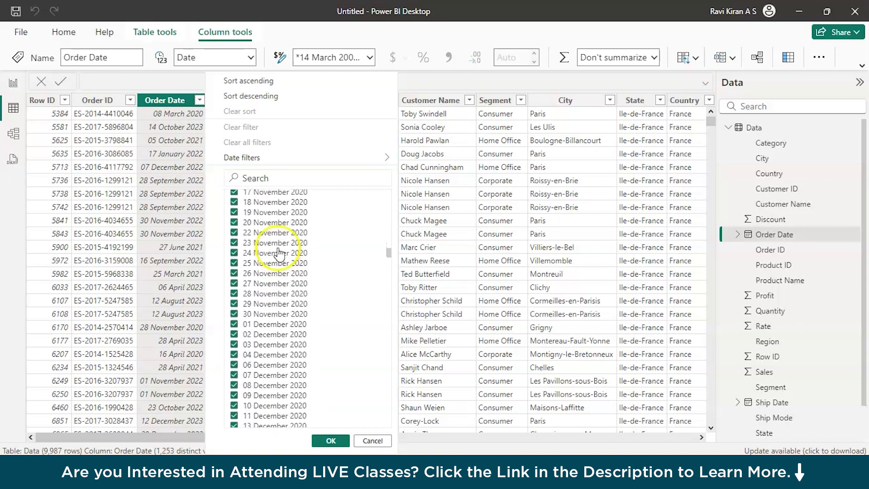
{"action": "mouse_move", "coordinate": [359, 159]}
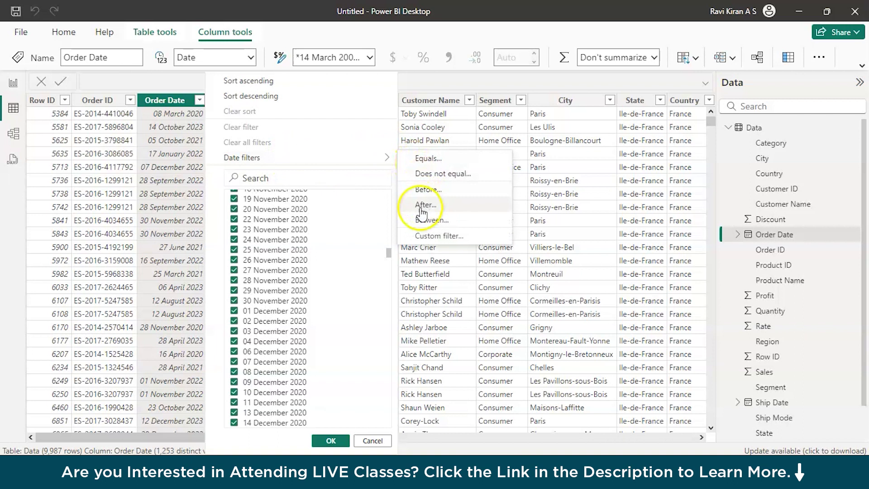
{"action": "left_click", "coordinate": [331, 440]}
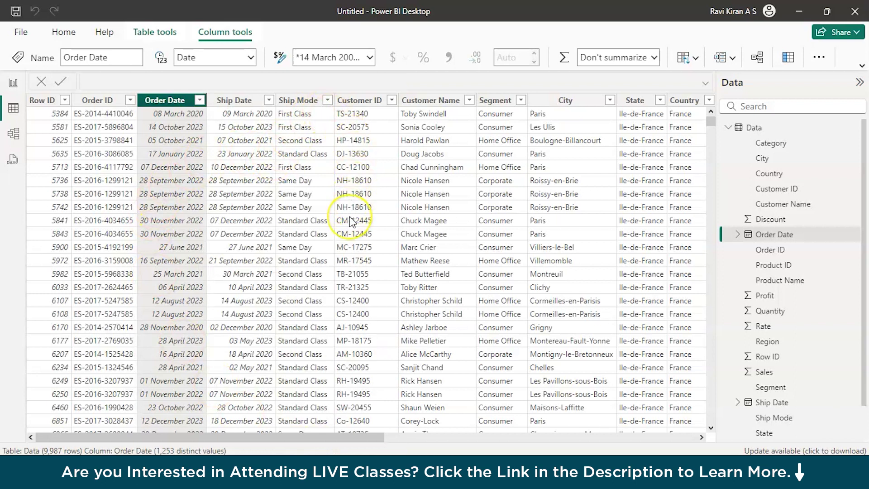
{"action": "scroll", "coordinate": [353, 221], "scroll_direction": "right", "scroll_amount": 3}
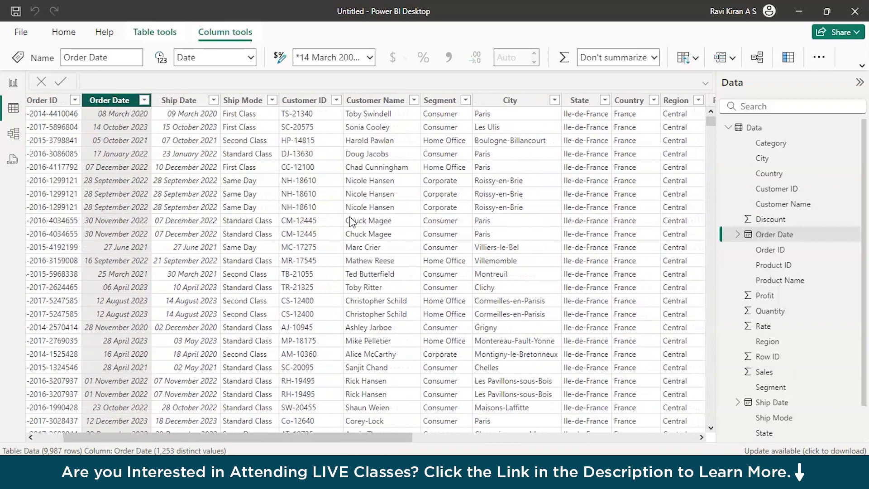
- Insert a Q&A visual on the report page asking 'region wise sales bar graph'
{"action": "left_click", "coordinate": [14, 90]}
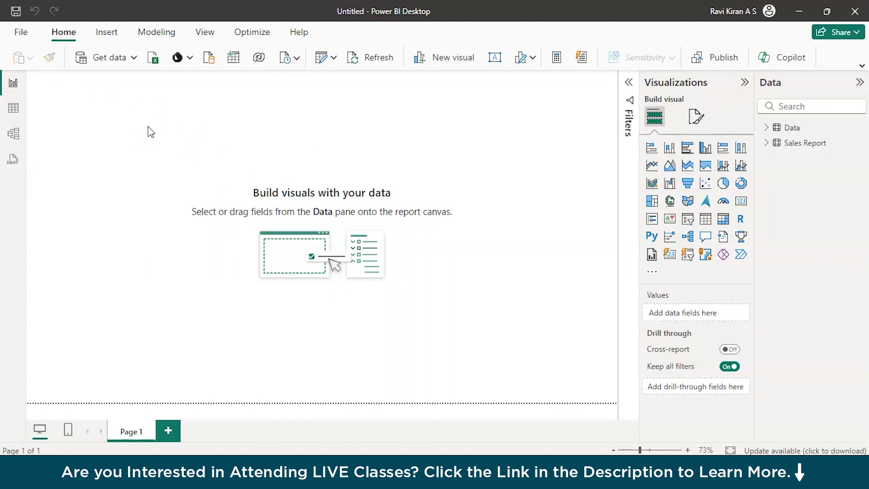
{"action": "left_click", "coordinate": [197, 96]}
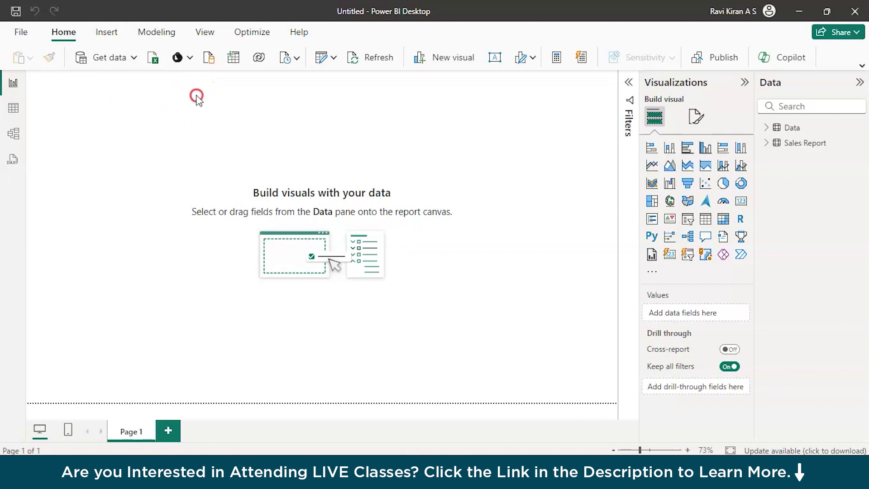
{"action": "left_click", "coordinate": [167, 103]}
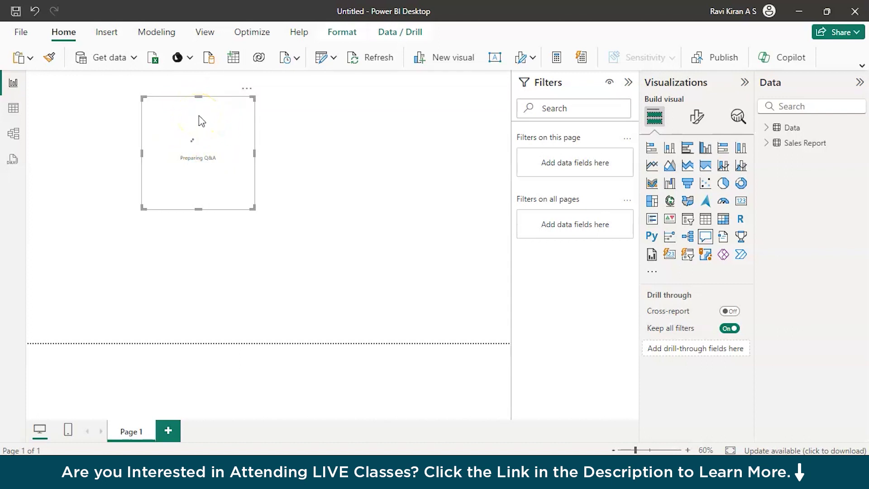
{"action": "left_click", "coordinate": [199, 167]}
{"action": "left_click", "coordinate": [175, 111]}
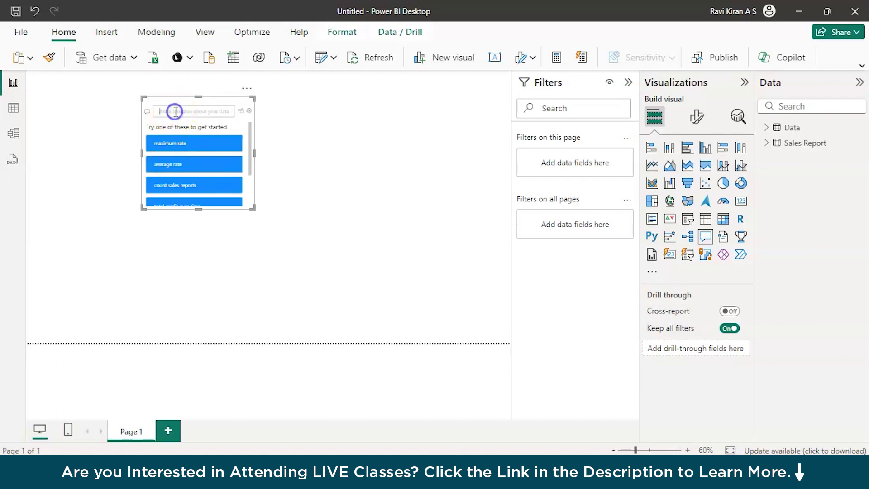
{"action": "type", "text": "regio"}
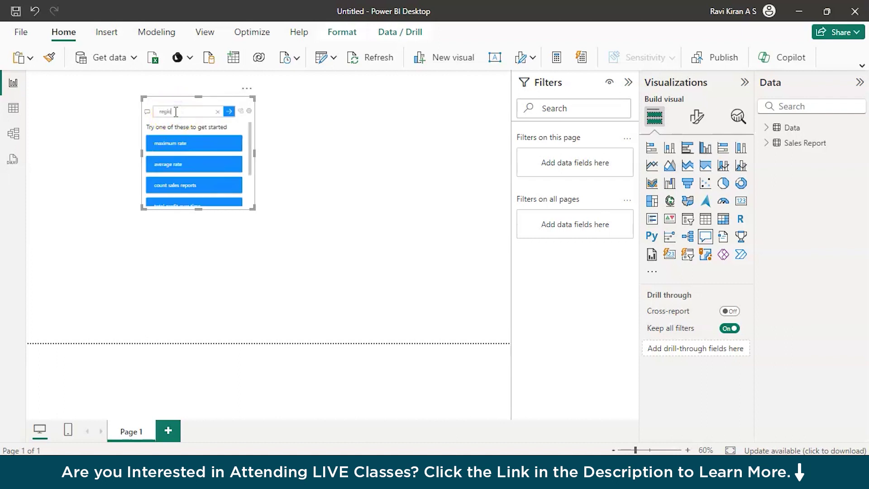
{"action": "type", "text": "n wise sales bar graph"}
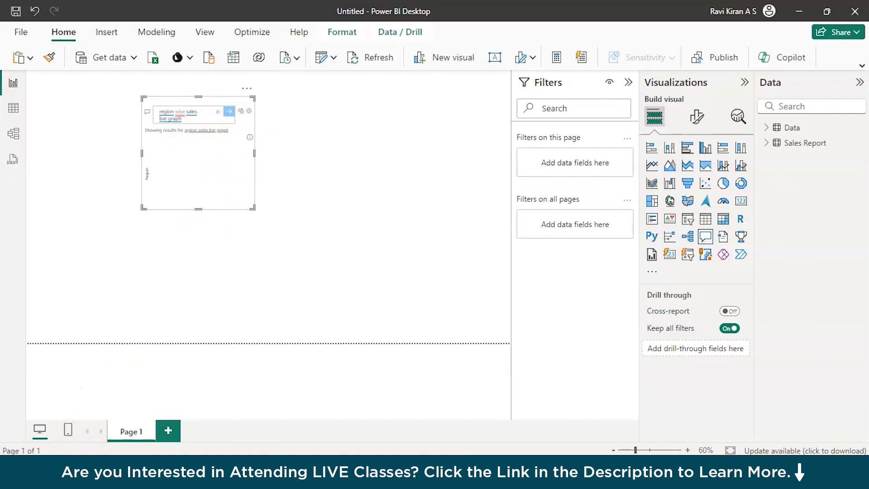
- Enlarge the answer, convert it to a standard bar chart, and move it top-left
{"action": "left_click_drag", "start_coordinate": [254, 207], "coordinate": [270, 218]}
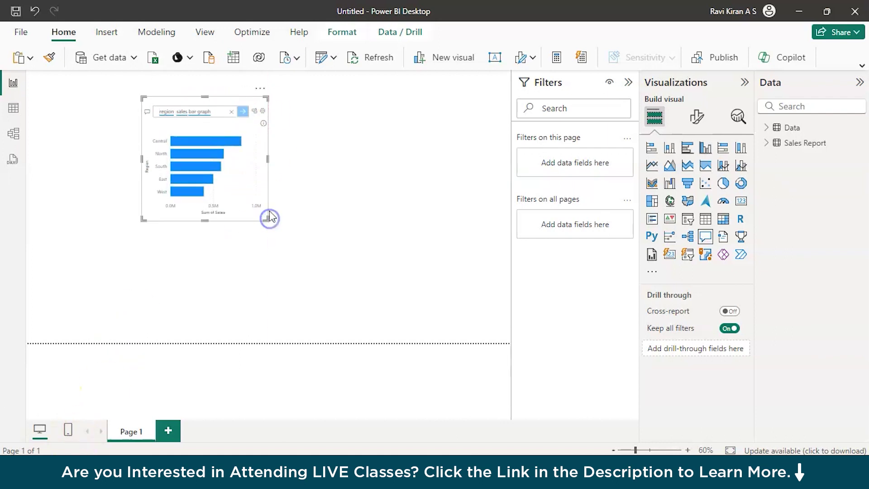
{"action": "left_click", "coordinate": [254, 112]}
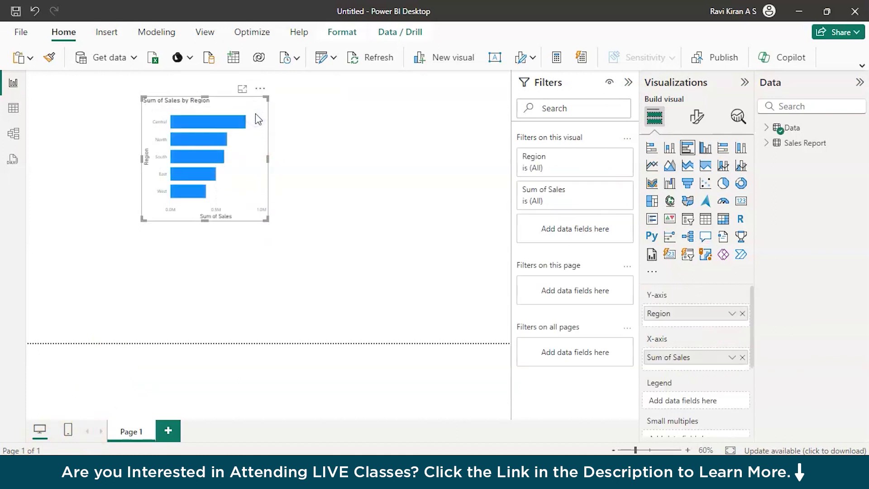
{"action": "left_click_drag", "start_coordinate": [245, 145], "coordinate": [135, 159]}
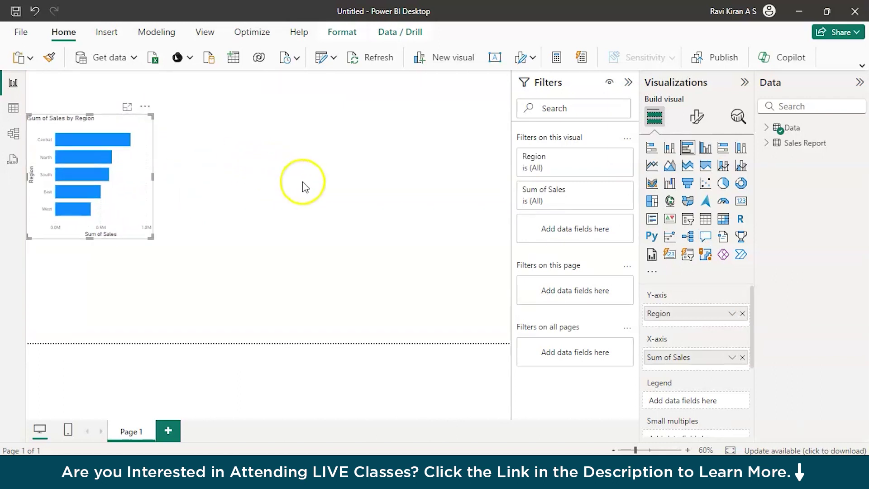
- Build a category sales pie chart from a Q&A visual and convert it to standard
{"action": "double_click", "coordinate": [225, 136]}
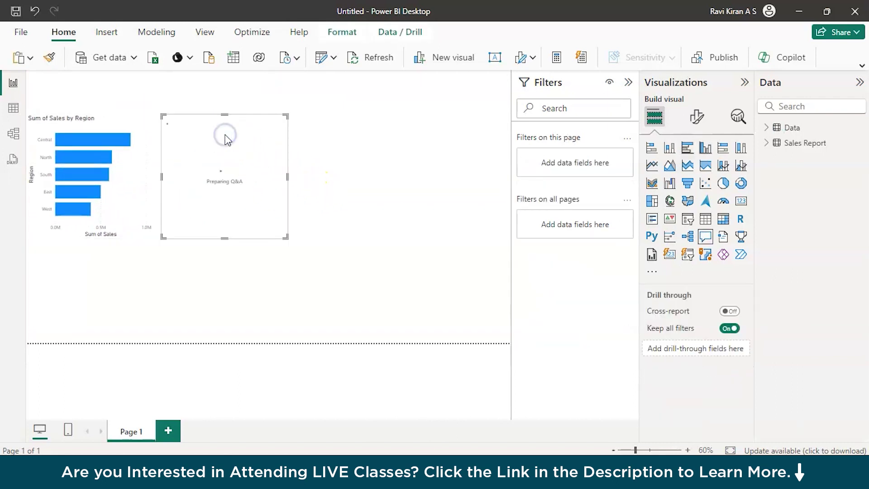
{"action": "left_click", "coordinate": [220, 132]}
{"action": "type", "text": "c"}
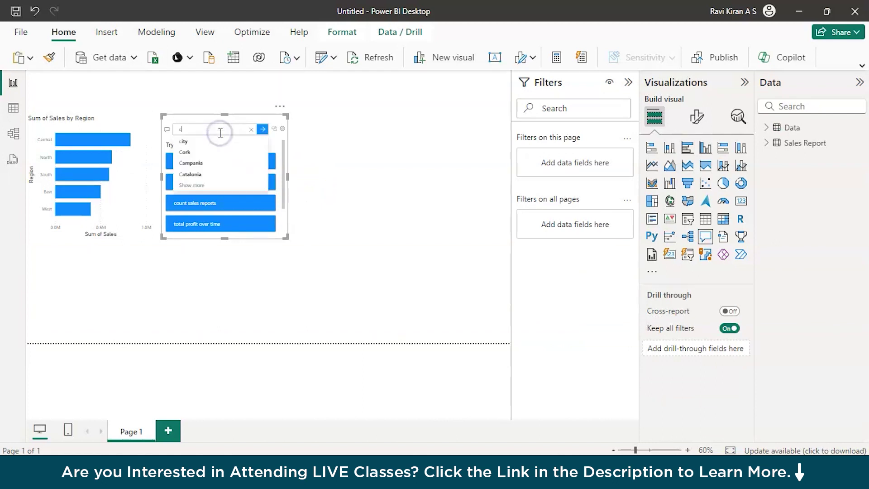
{"action": "type", "text": "ategory"}
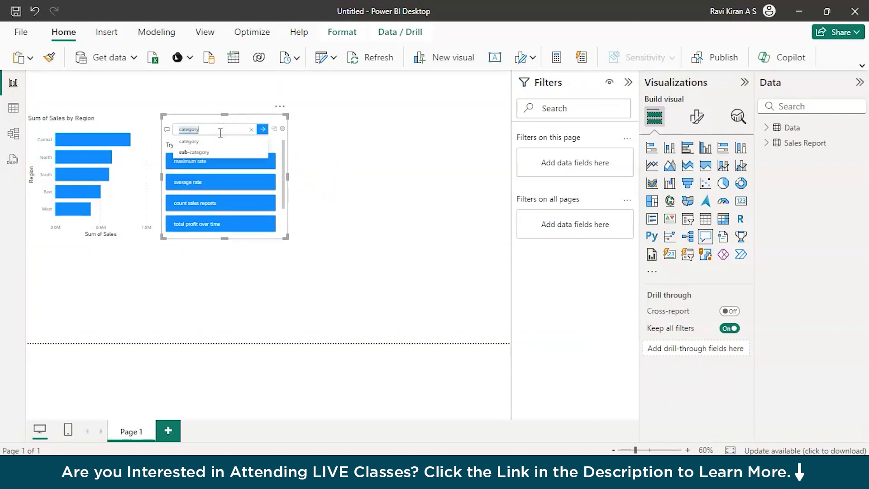
{"action": "type", "text": " sa"}
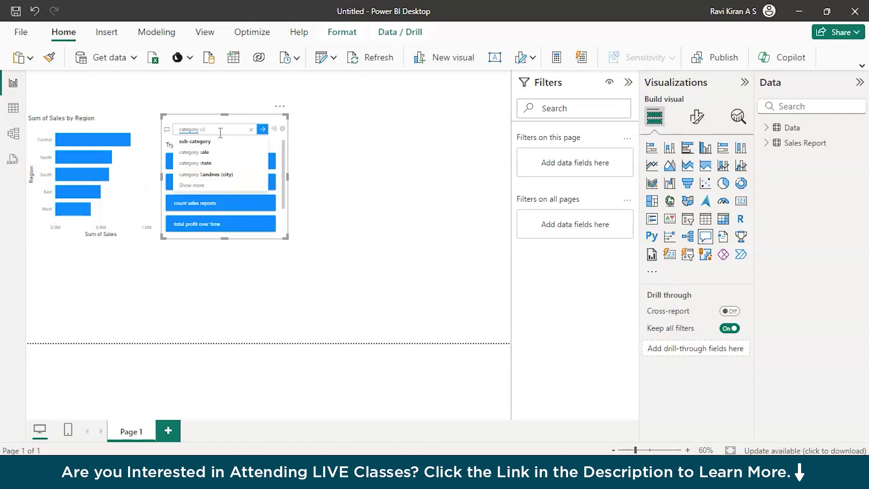
{"action": "type", "text": "les"}
{"action": "left_click", "coordinate": [218, 154]}
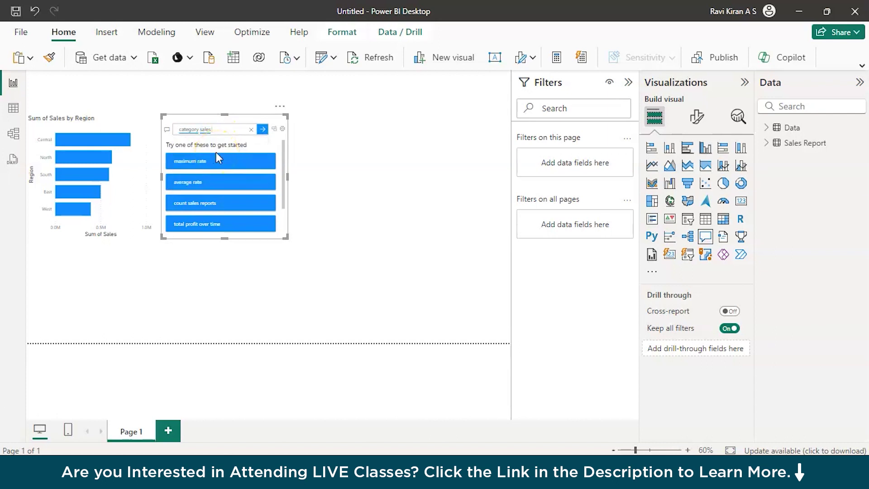
{"action": "type", "text": "pie"}
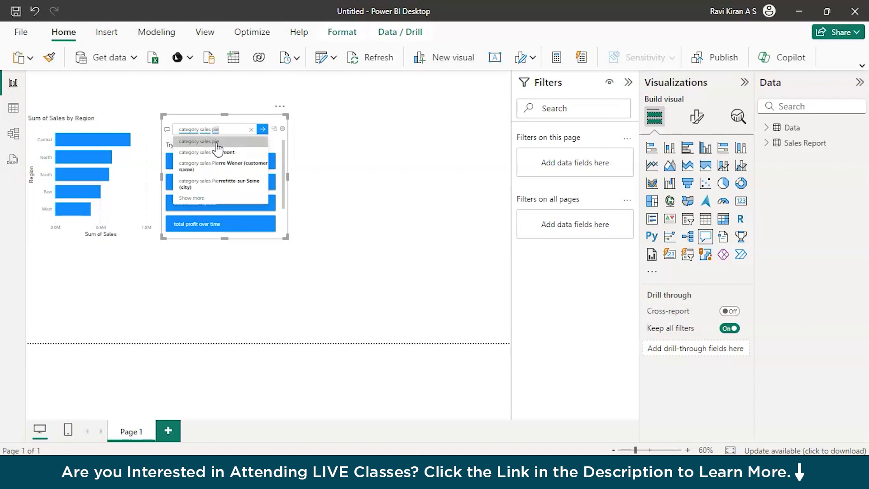
{"action": "left_click", "coordinate": [221, 141]}
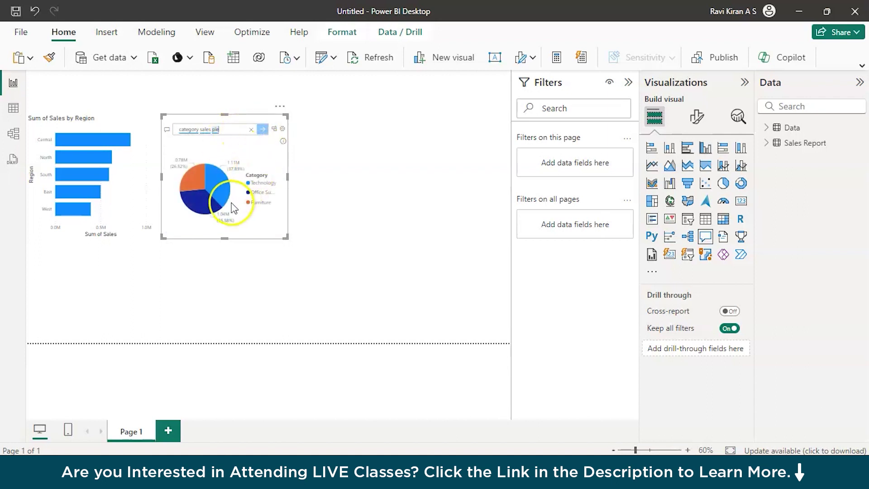
{"action": "left_click", "coordinate": [274, 132]}
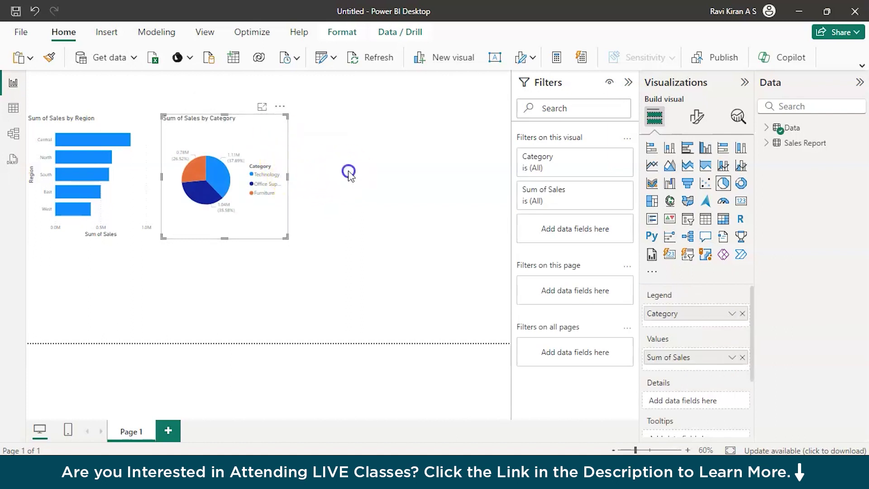
{"action": "left_click", "coordinate": [348, 169]}
- Create a Sum of Sales by Order Date line chart from the Q&A question 'sales by date'
{"action": "double_click", "coordinate": [348, 168]}
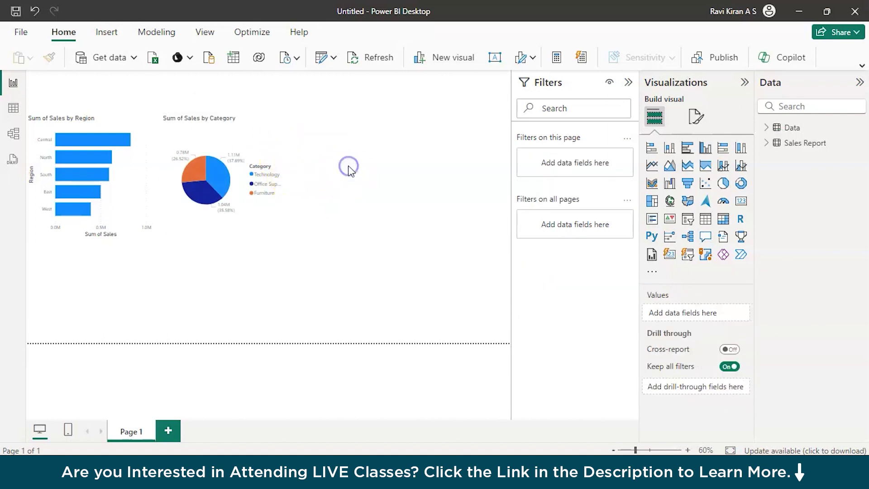
{"action": "left_click", "coordinate": [349, 129]}
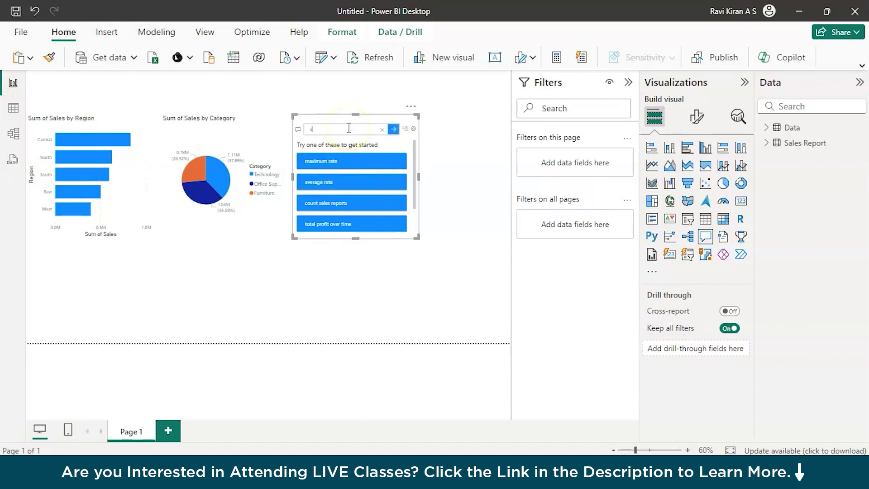
{"action": "type", "text": "sales b"}
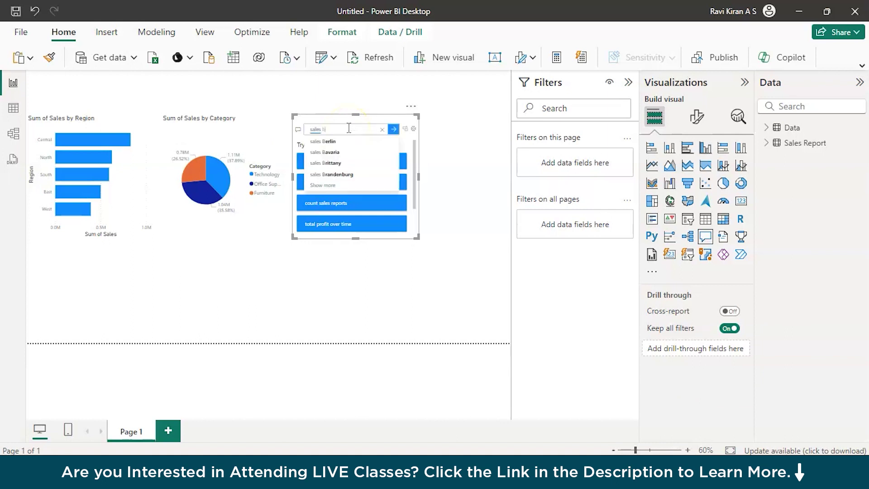
{"action": "type", "text": "y da"}
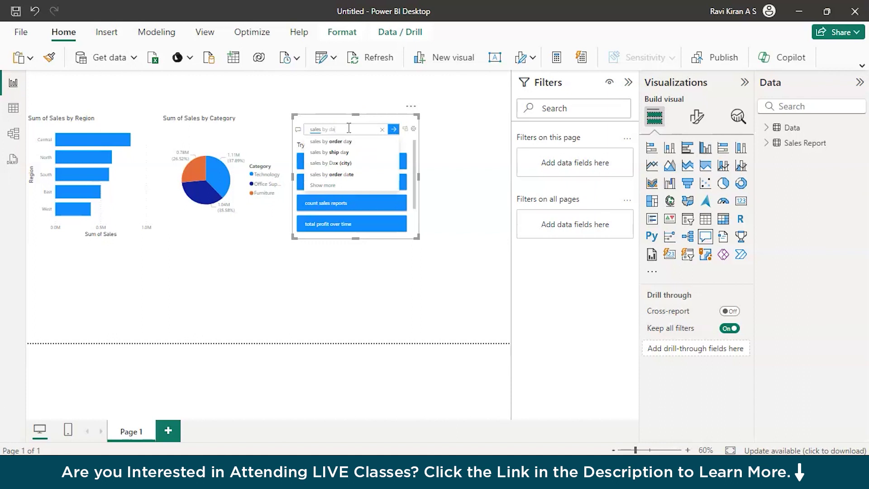
{"action": "type", "text": "te"}
{"action": "left_click", "coordinate": [348, 128]}
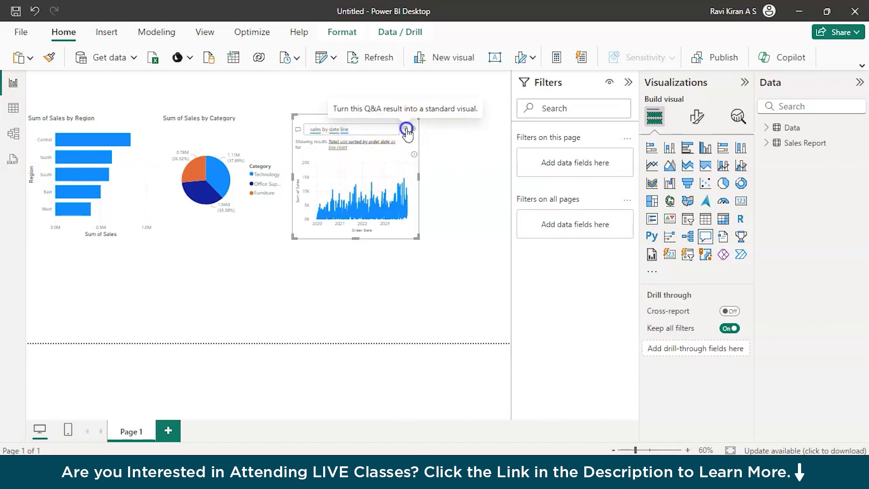
{"action": "left_click", "coordinate": [406, 130]}
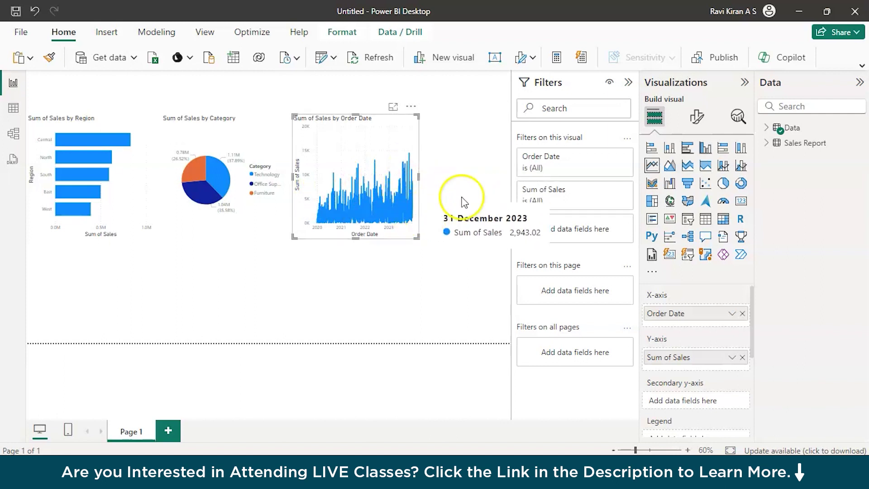
- Move the line chart to the top row's right end and the pie chart to the middle
{"action": "left_click", "coordinate": [361, 123]}
{"action": "left_click_drag", "start_coordinate": [361, 124], "coordinate": [457, 123]}
{"action": "left_click", "coordinate": [266, 151]}
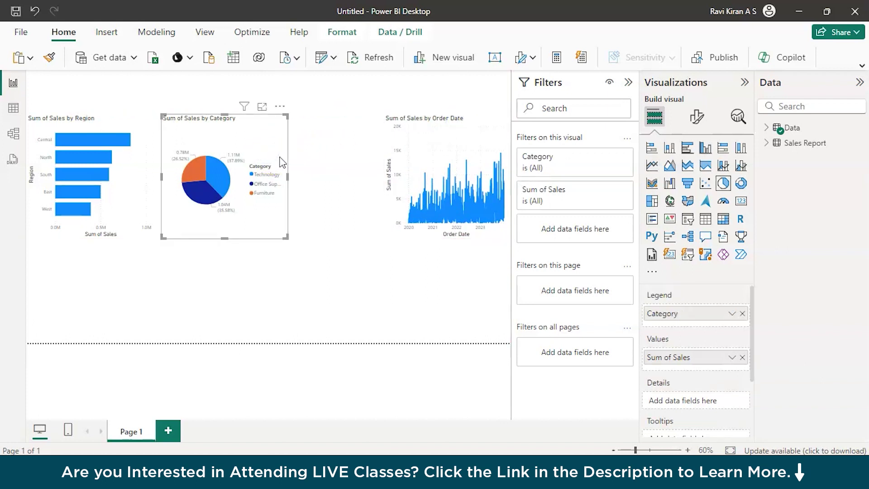
{"action": "left_click_drag", "start_coordinate": [265, 152], "coordinate": [320, 159]}
{"action": "left_click", "coordinate": [98, 299]}
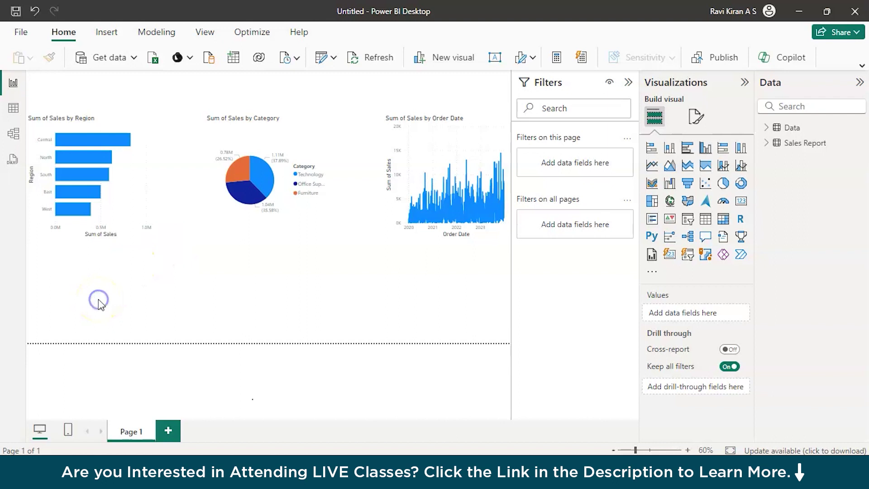
- Add a standard Sum of Sales by Sub-Category donut chart below the bar chart via Q&A
{"action": "double_click", "coordinate": [98, 299]}
{"action": "left_click", "coordinate": [104, 260]}
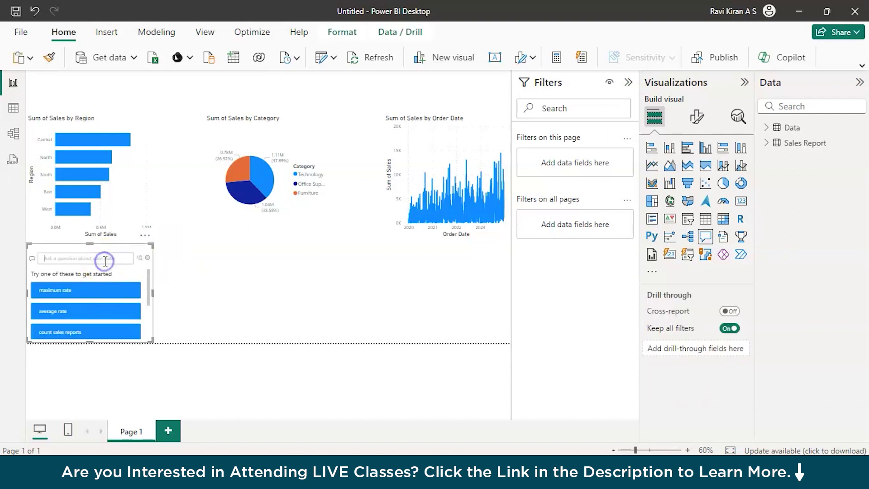
{"action": "type", "text": "subcategory"}
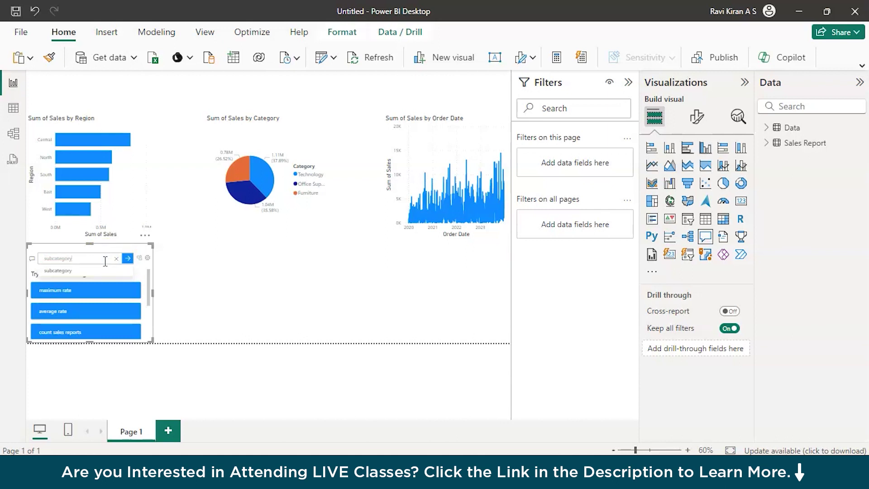
{"action": "left_click", "coordinate": [53, 259]}
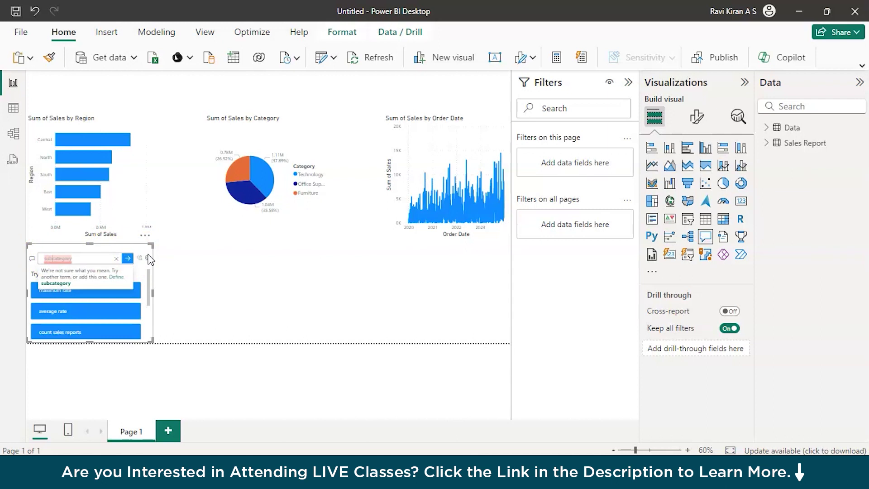
{"action": "type", "text": "-category "}
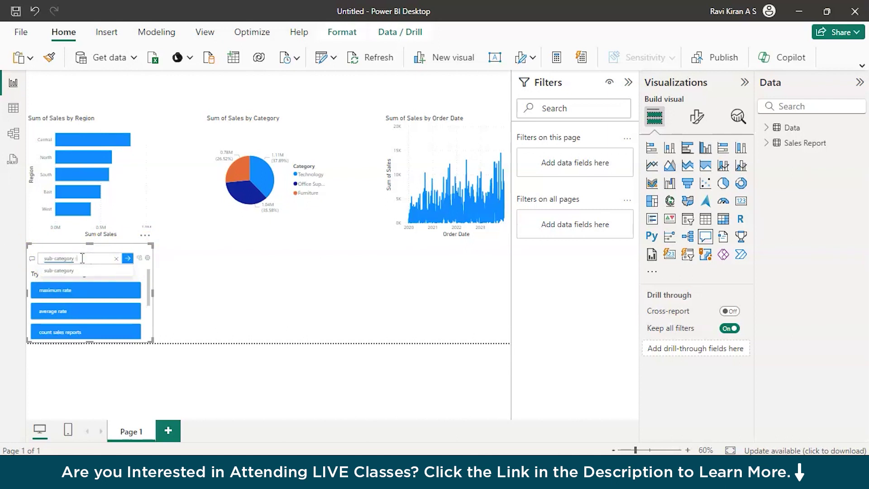
{"action": "type", "text": "sales"}
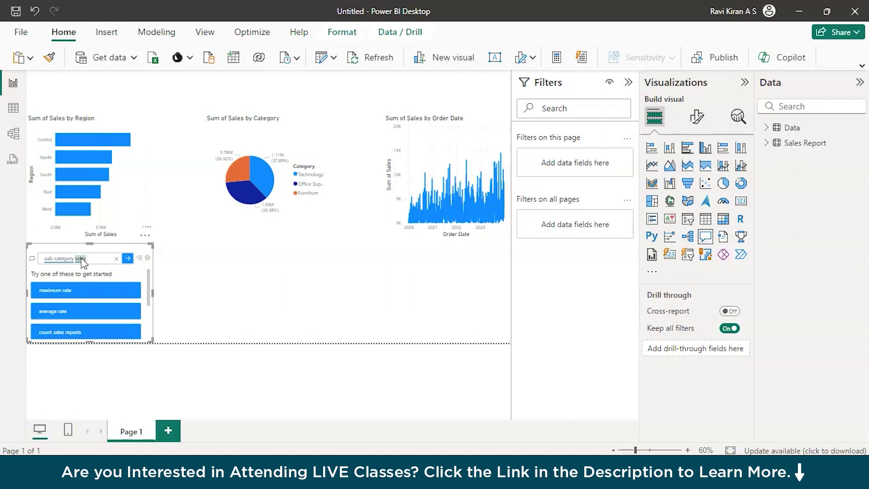
{"action": "type", "text": " donut"}
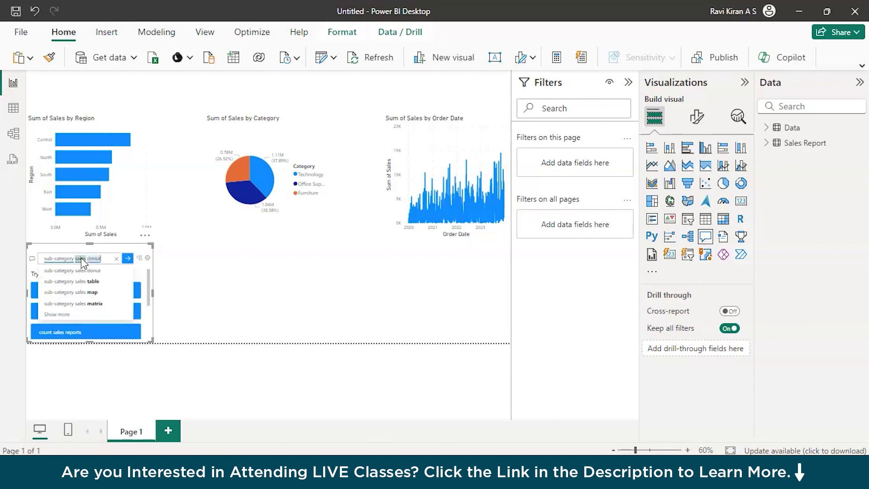
{"action": "left_click", "coordinate": [87, 271]}
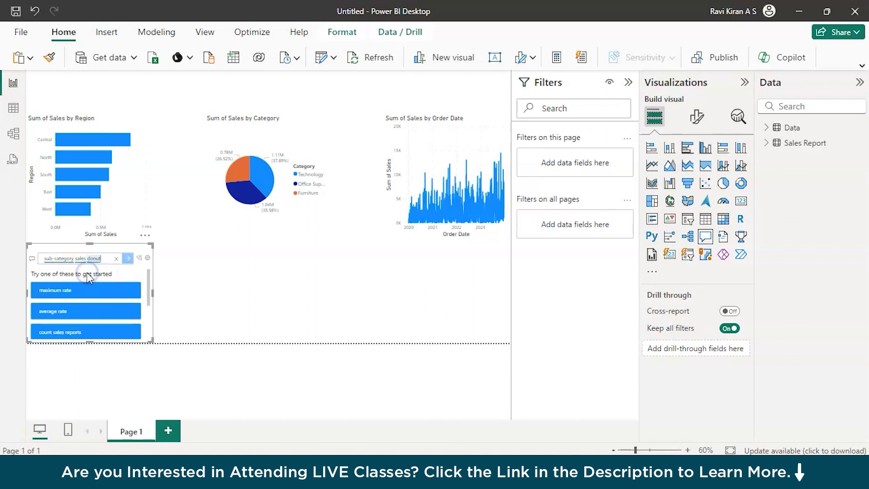
{"action": "left_click", "coordinate": [138, 259]}
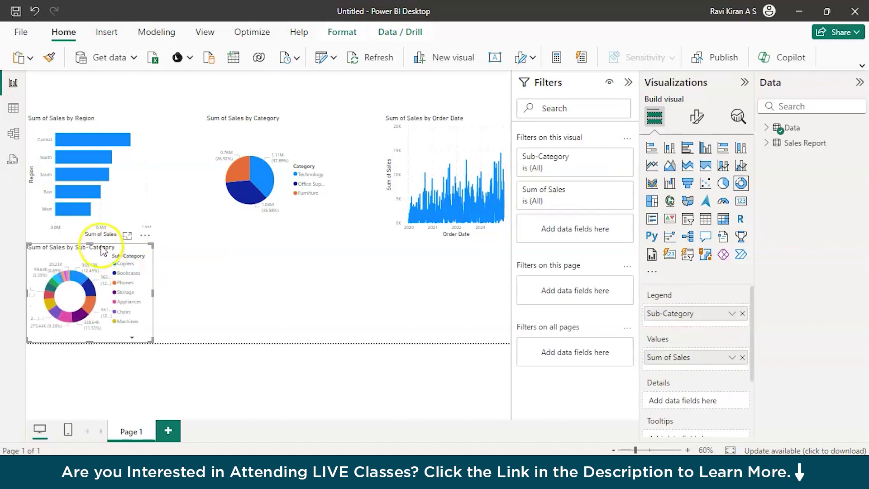
- Add another empty Q&A visual beside the donut chart
{"action": "left_click", "coordinate": [240, 265]}
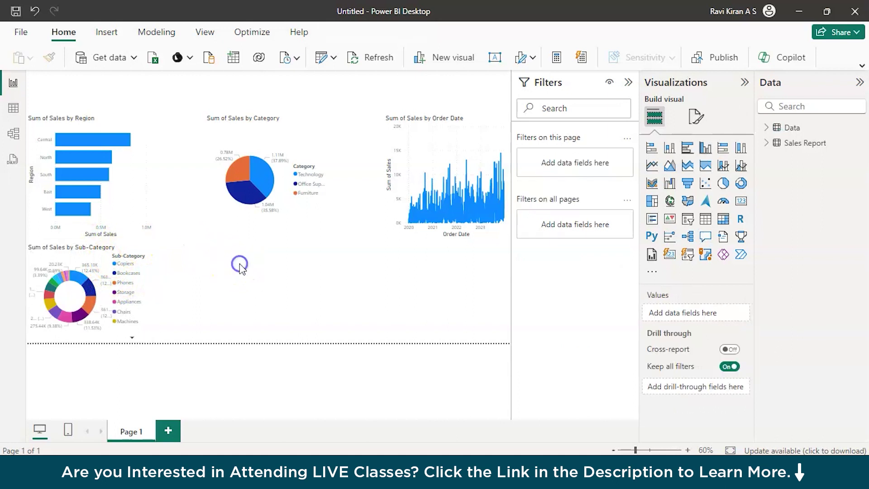
{"action": "double_click", "coordinate": [252, 262]}
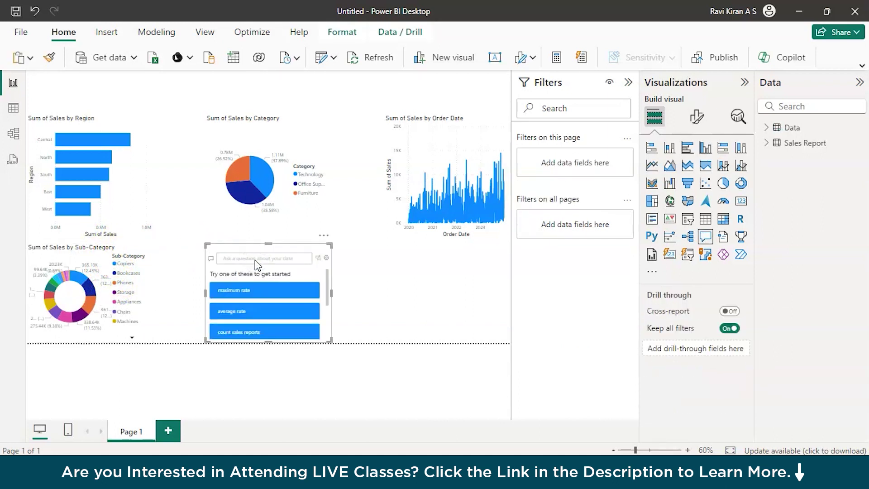
{"action": "left_click", "coordinate": [245, 260]}
- Scan across the Data table's columns in Table view
{"action": "left_click", "coordinate": [14, 108]}
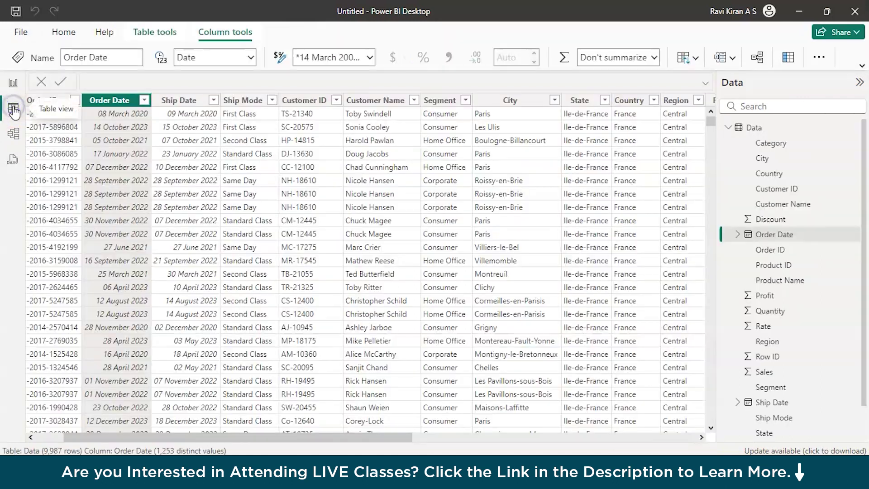
{"action": "scroll", "coordinate": [212, 156], "scroll_direction": "right", "scroll_amount": 5}
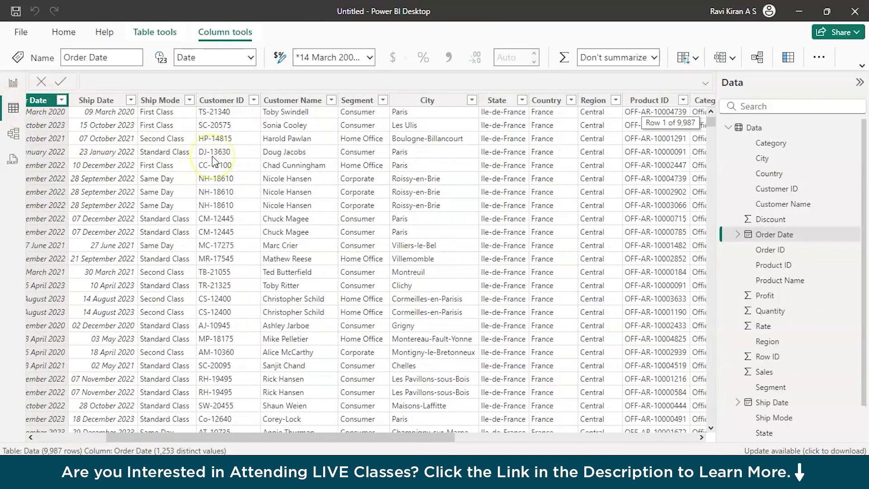
{"action": "scroll", "coordinate": [213, 162], "scroll_direction": "right", "scroll_amount": 2}
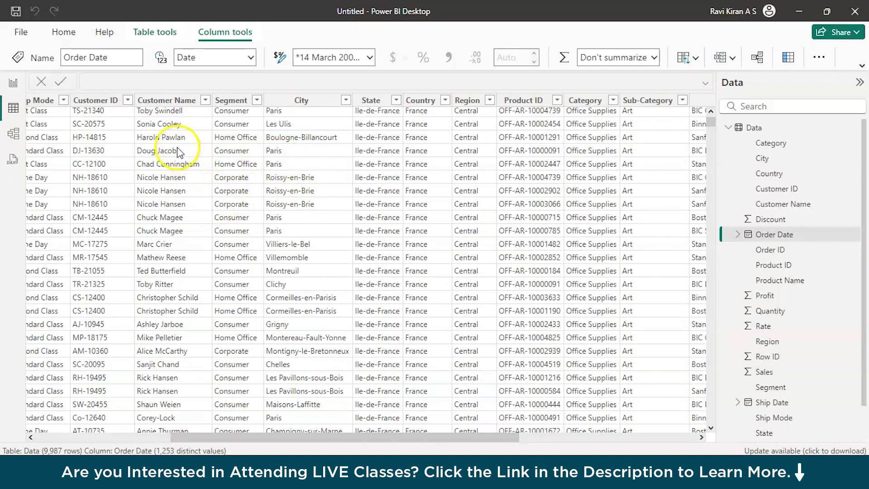
- Back on the report page, type 'county' into the new Q&A visual
{"action": "left_click", "coordinate": [14, 89]}
{"action": "left_click", "coordinate": [253, 258]}
{"action": "type", "text": "county"}
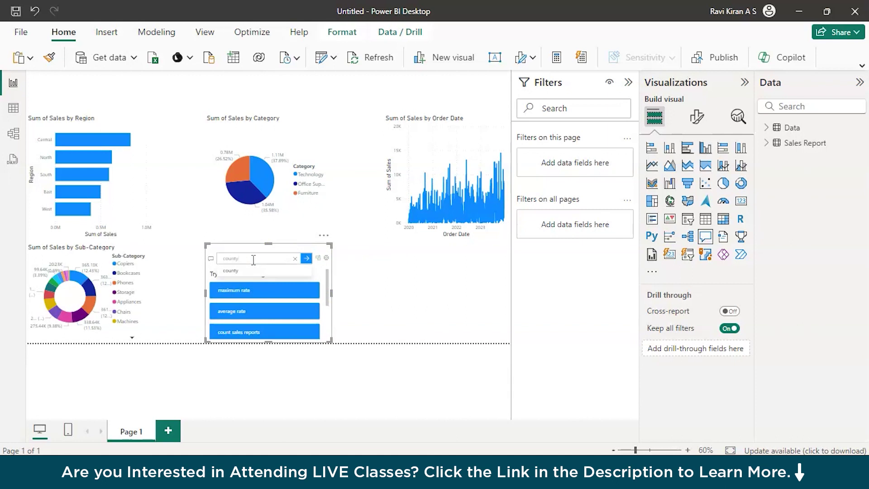
- Correct the Q&A question to 'country sales map' and convert the answer into a standard Country map
{"action": "key", "text": "BackSpace"}
{"action": "type", "text": "r"}
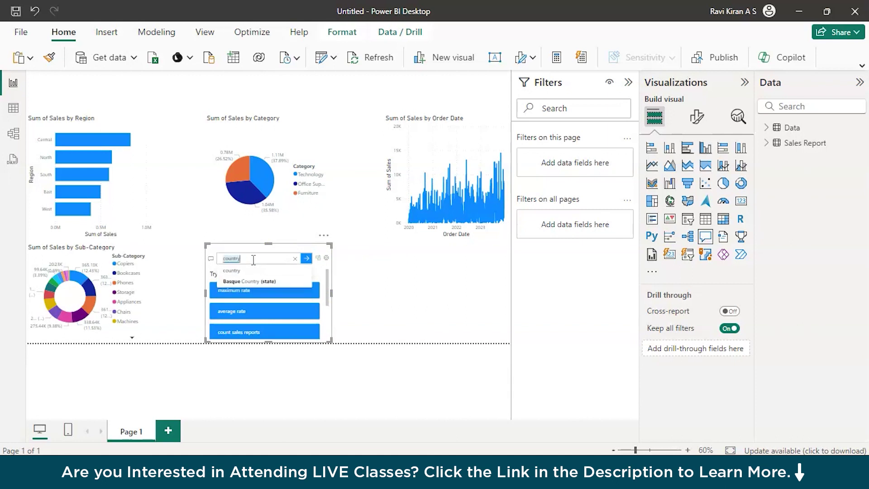
{"action": "type", "text": "y sale"}
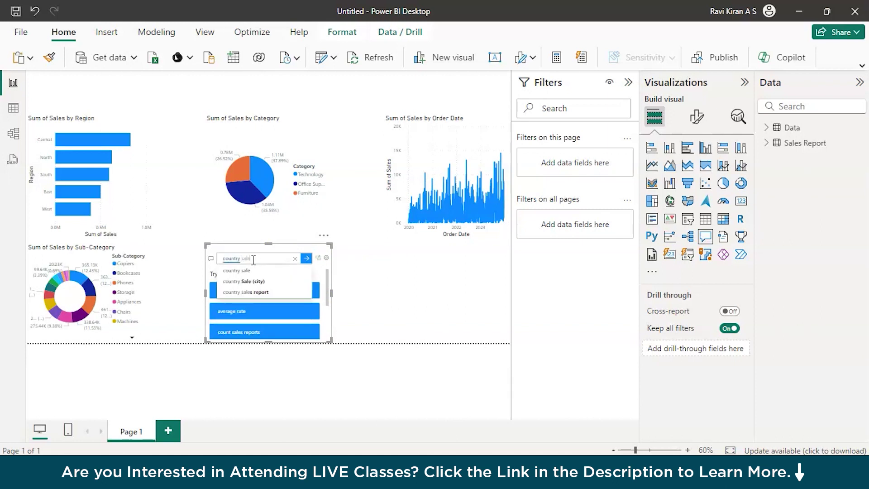
{"action": "type", "text": "s"}
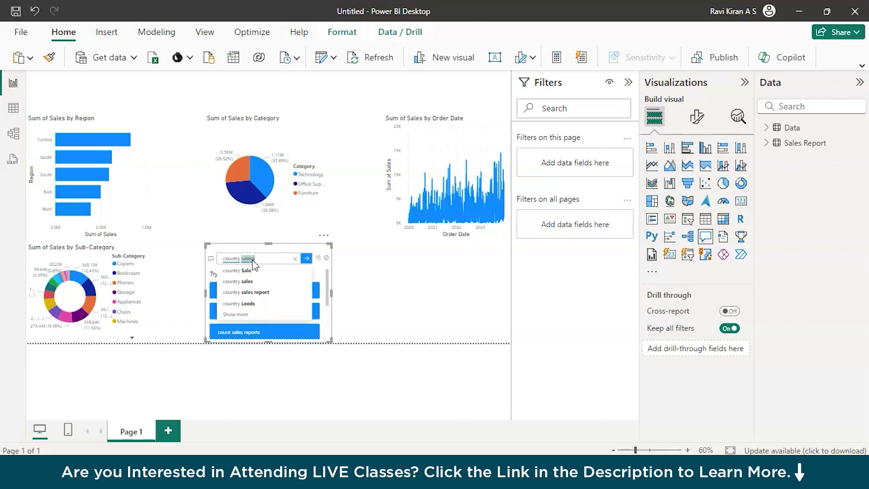
{"action": "type", "text": " map"}
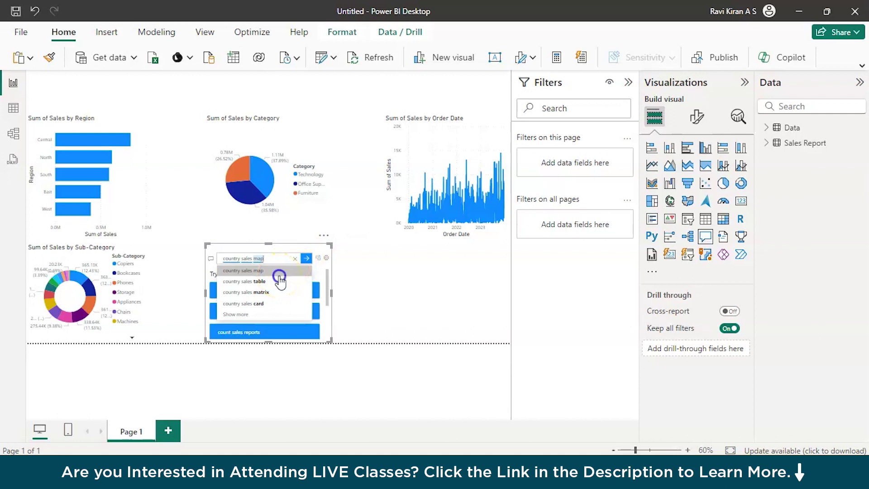
{"action": "left_click", "coordinate": [278, 275]}
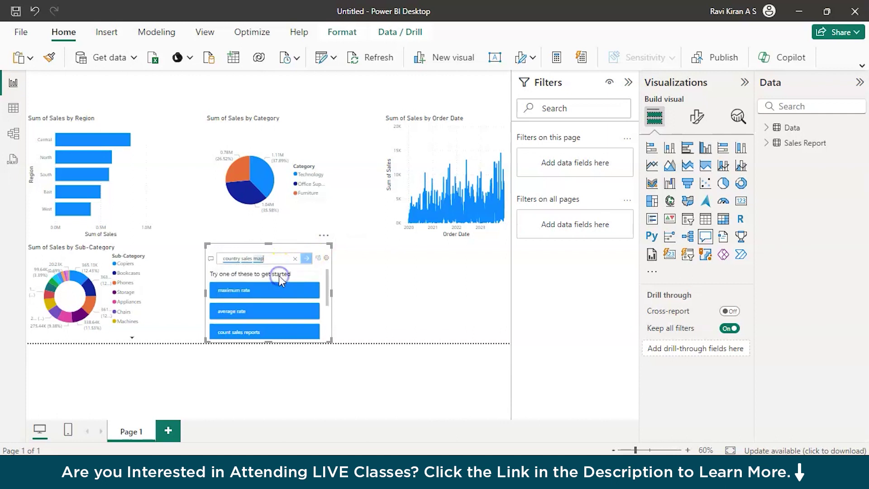
{"action": "left_click", "coordinate": [318, 258]}
{"action": "left_click", "coordinate": [387, 281]}
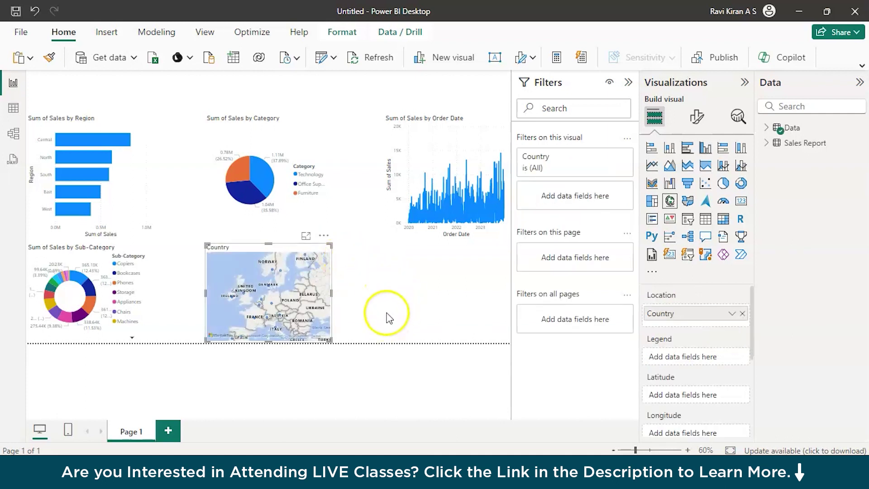
{"action": "left_click", "coordinate": [388, 283]}
- Check the Data table, then add a Q&A visual beside the map asking 'sphipment mode bar graph' and convert it
{"action": "left_click", "coordinate": [12, 109]}
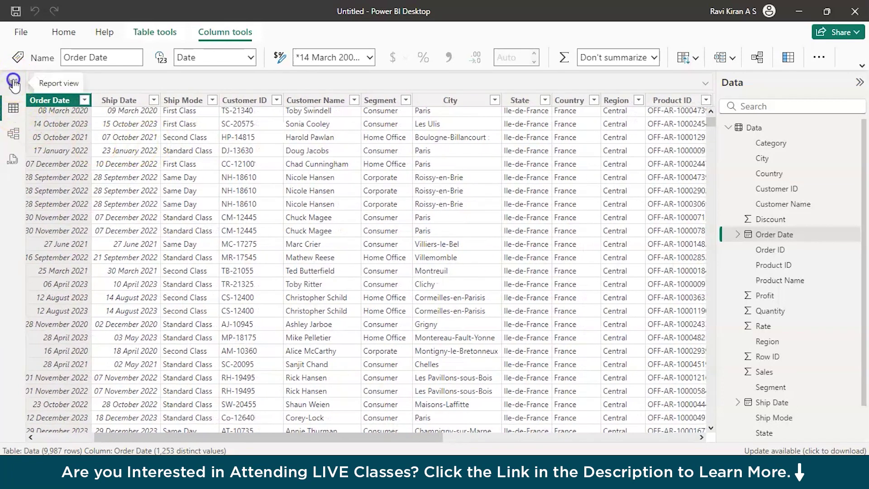
{"action": "left_click", "coordinate": [14, 83]}
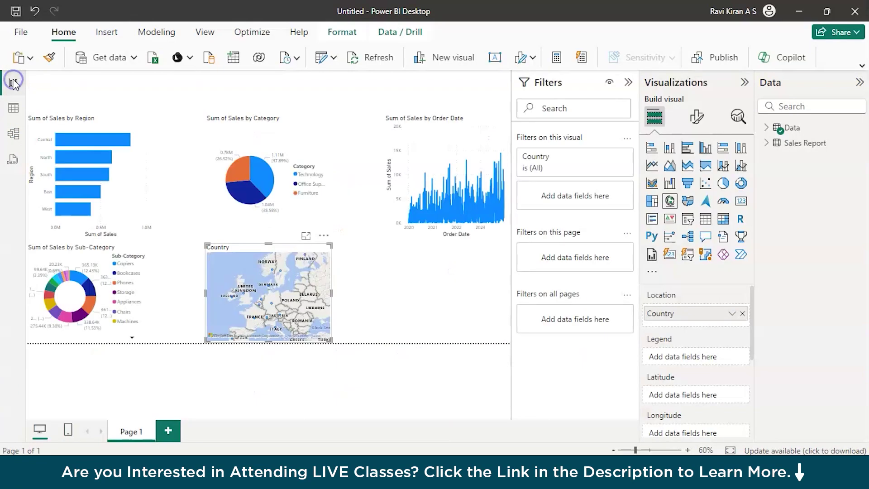
{"action": "double_click", "coordinate": [400, 279]}
{"action": "left_click", "coordinate": [414, 257]}
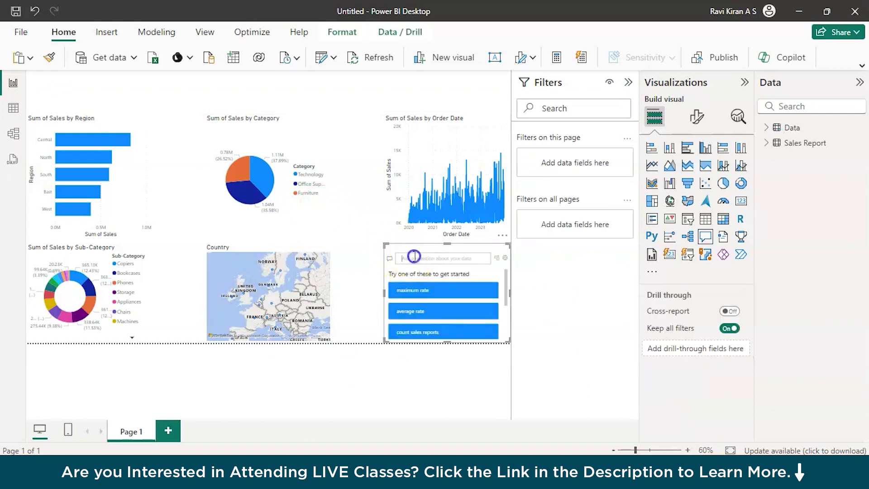
{"action": "type", "text": "sph"}
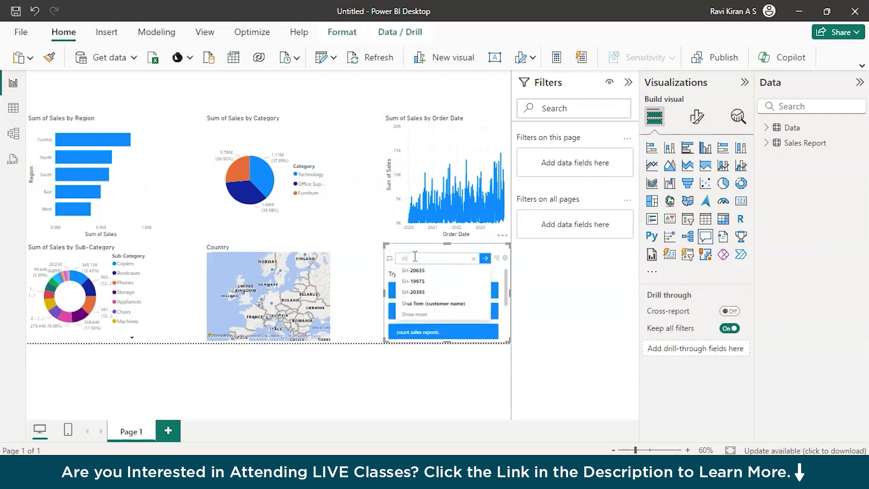
{"action": "type", "text": "ipment mode"}
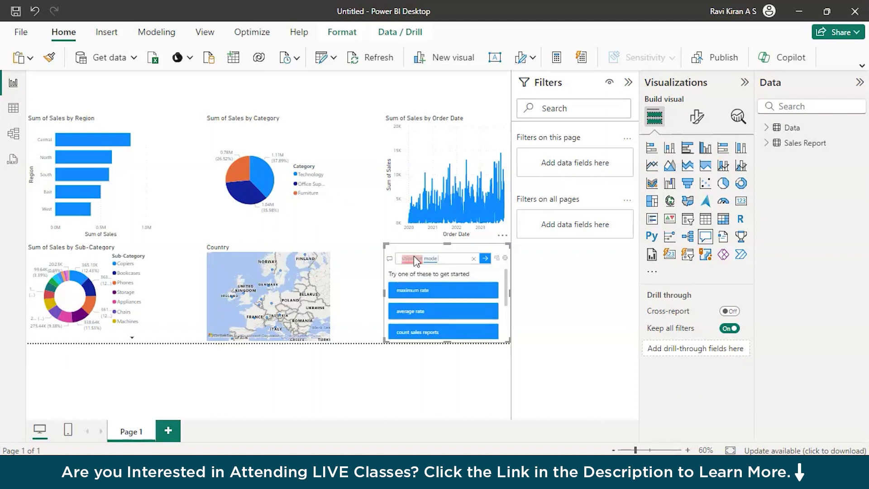
{"action": "type", "text": " bar graph"}
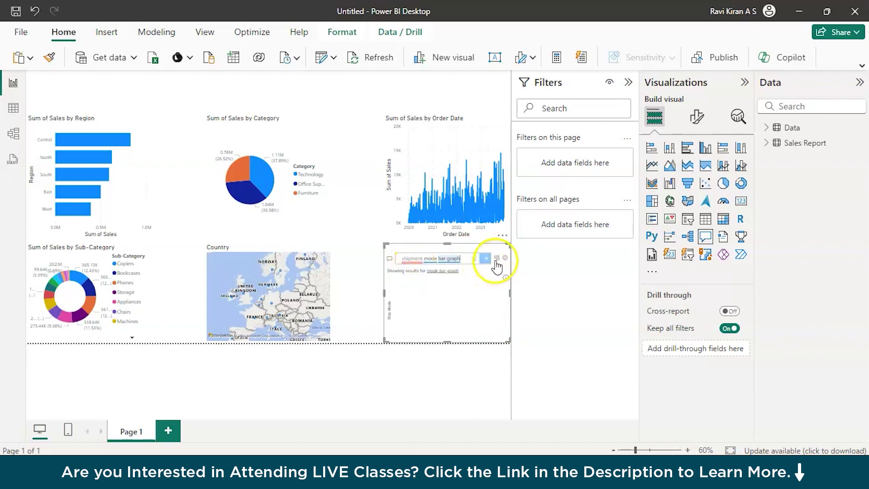
{"action": "left_click", "coordinate": [497, 260]}
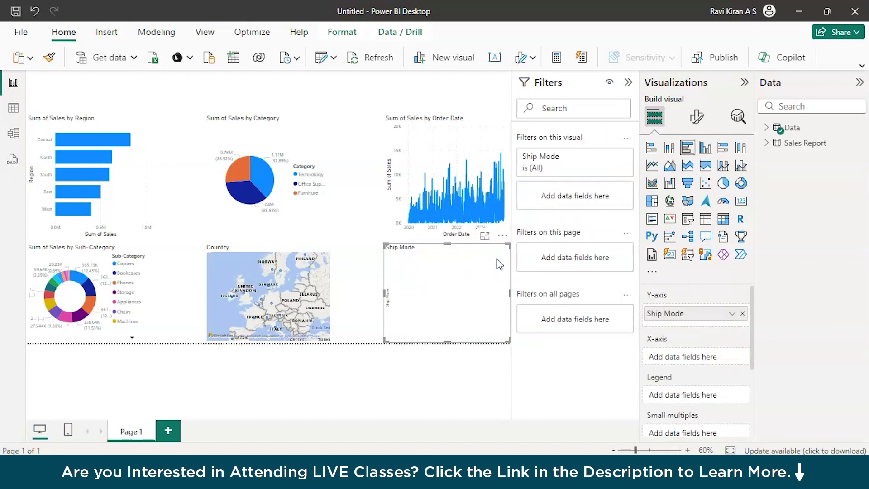
- Remove the empty Ship Mode visual through its More options menu
{"action": "left_click", "coordinate": [435, 273]}
{"action": "left_click", "coordinate": [502, 235]}
{"action": "left_click", "coordinate": [518, 282]}
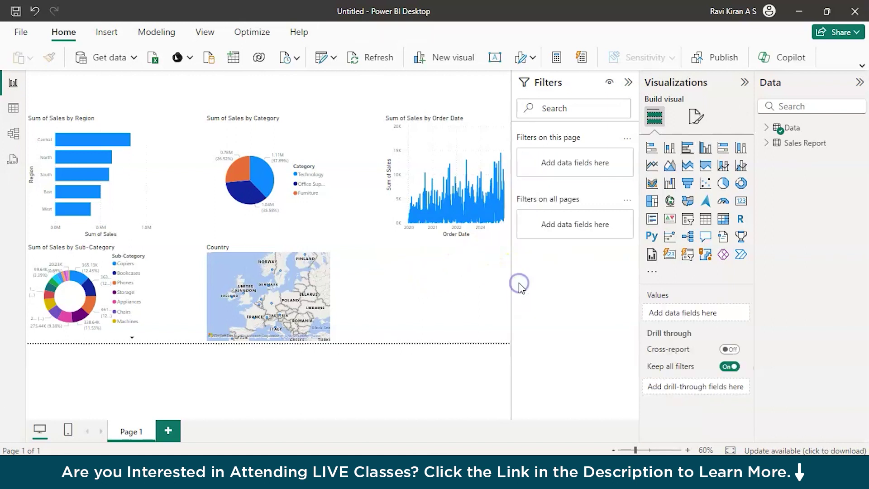
- Add a Q&A visual beside the map for 'ship mode sales bar graph' and convert it to a bar chart
{"action": "left_click", "coordinate": [14, 109]}
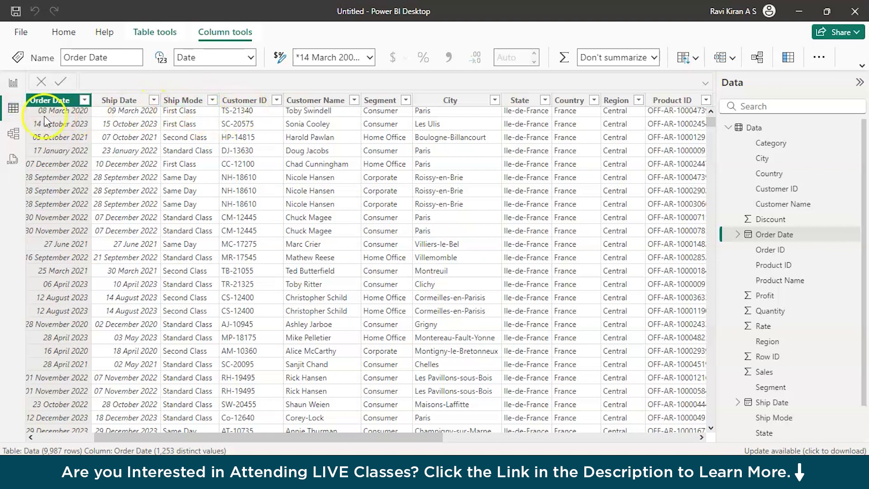
{"action": "left_click", "coordinate": [13, 83]}
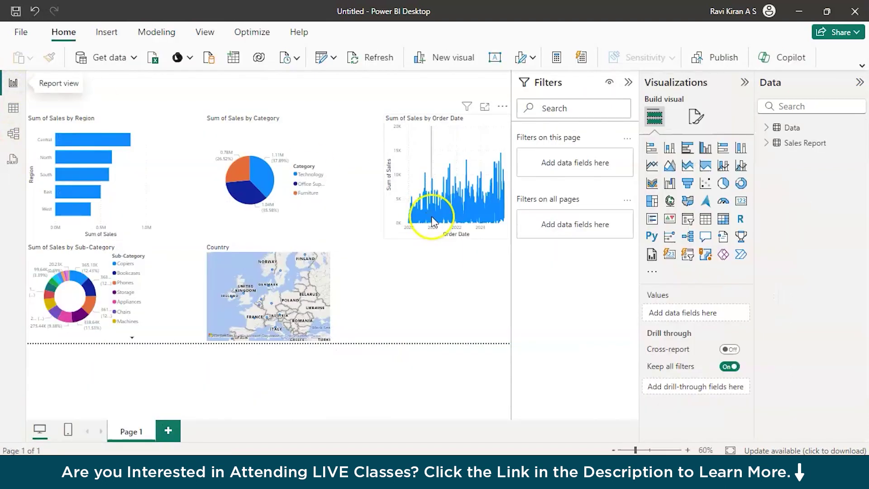
{"action": "left_click", "coordinate": [405, 273]}
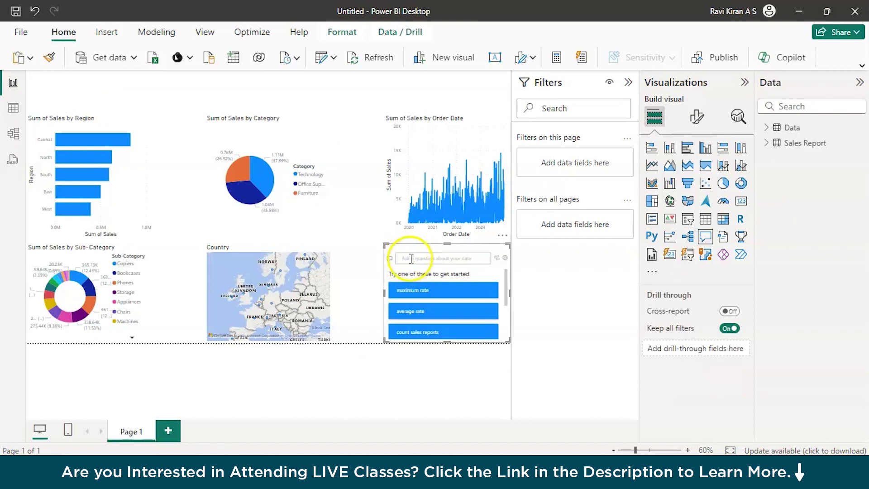
{"action": "left_click", "coordinate": [410, 258]}
{"action": "type", "text": "ship"}
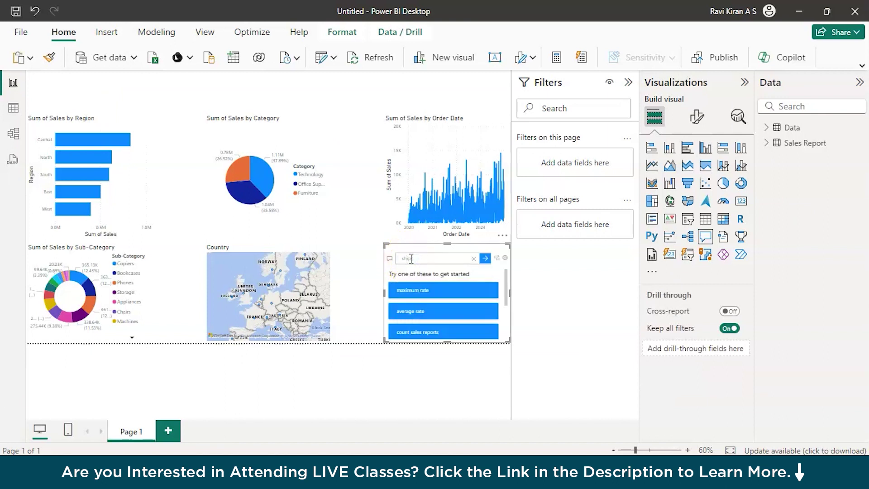
{"action": "type", "text": " mode ba"}
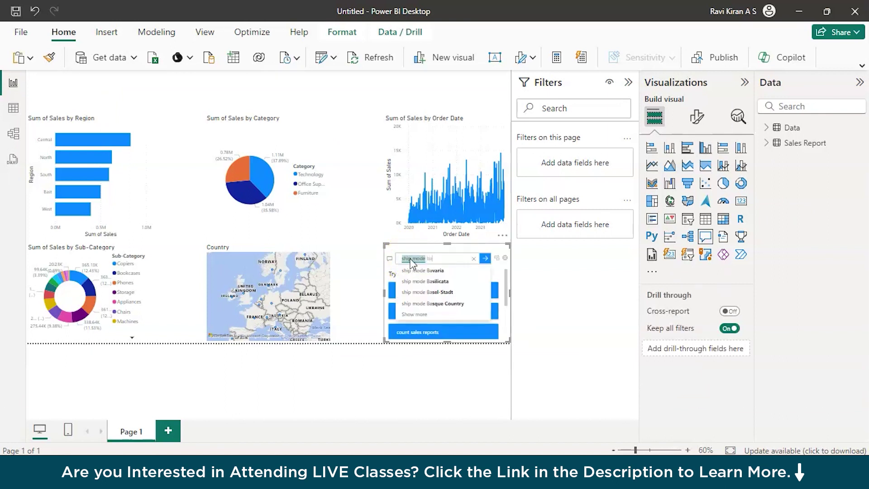
{"action": "type", "text": "r gr"}
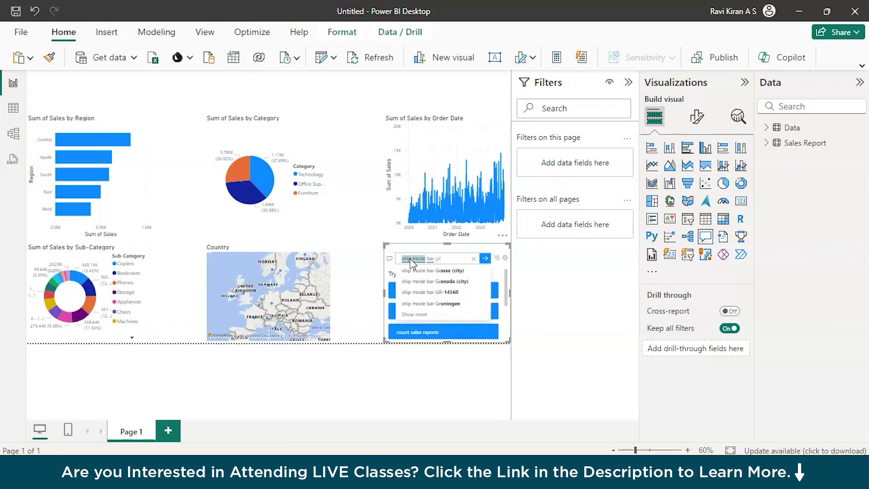
{"action": "type", "text": "aph"}
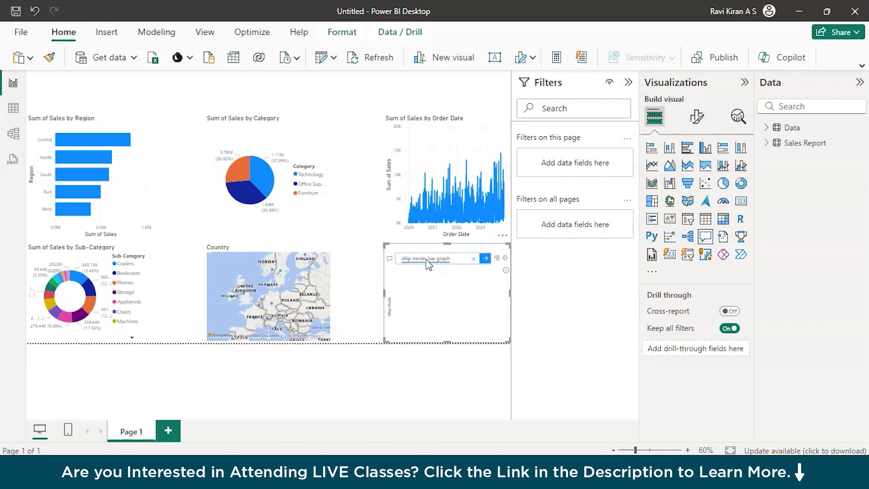
{"action": "left_click", "coordinate": [428, 261]}
{"action": "type", "text": "sales"}
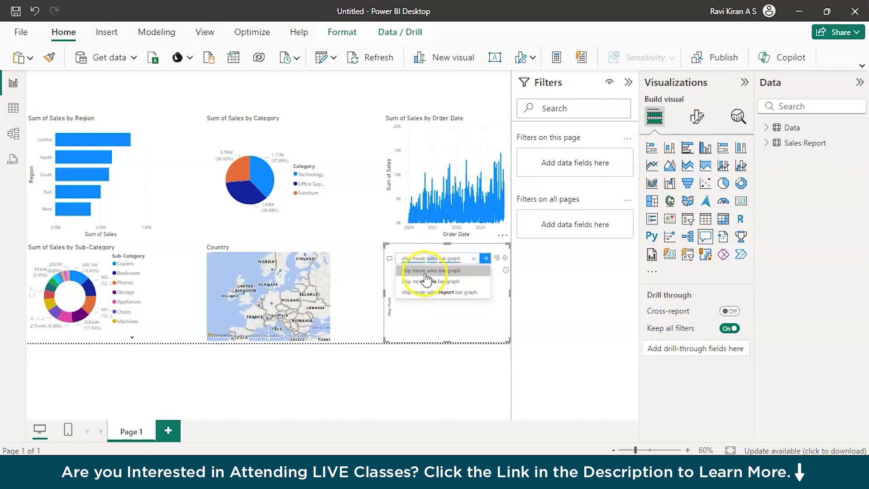
{"action": "left_click", "coordinate": [424, 273]}
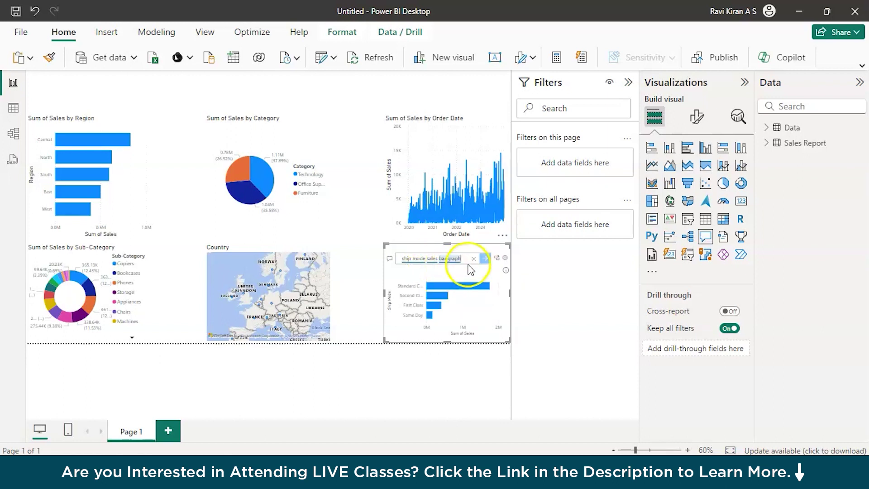
{"action": "left_click", "coordinate": [497, 258]}
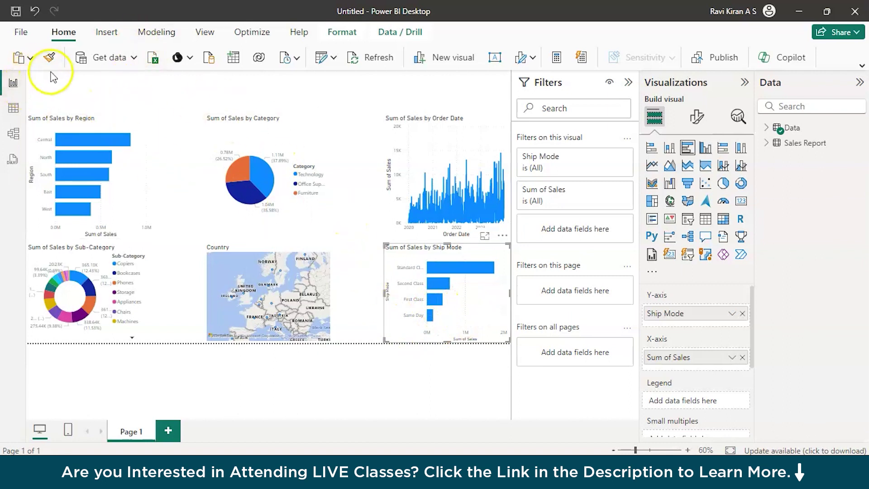
- Add a top-left Q&A visual for 'kpi sales', shrink it and convert it to a 2.94M Sum of Sales card
{"action": "double_click", "coordinate": [62, 93]}
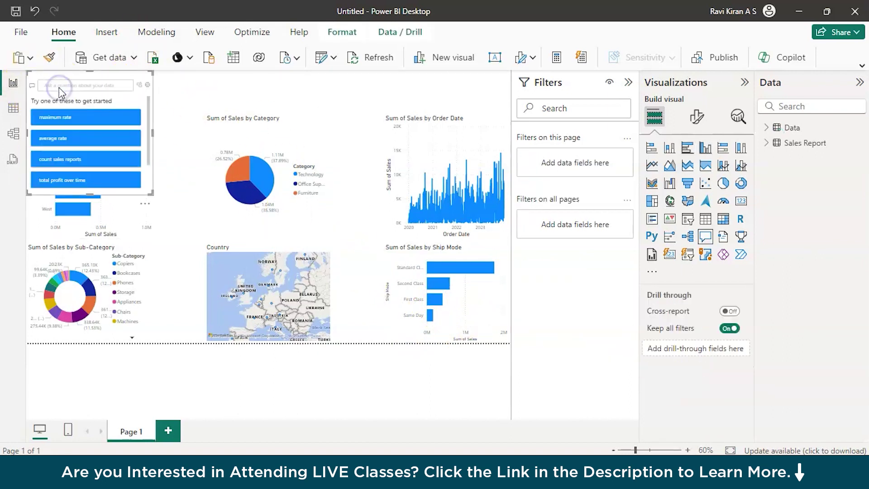
{"action": "left_click", "coordinate": [64, 86]}
{"action": "type", "text": "kpi"}
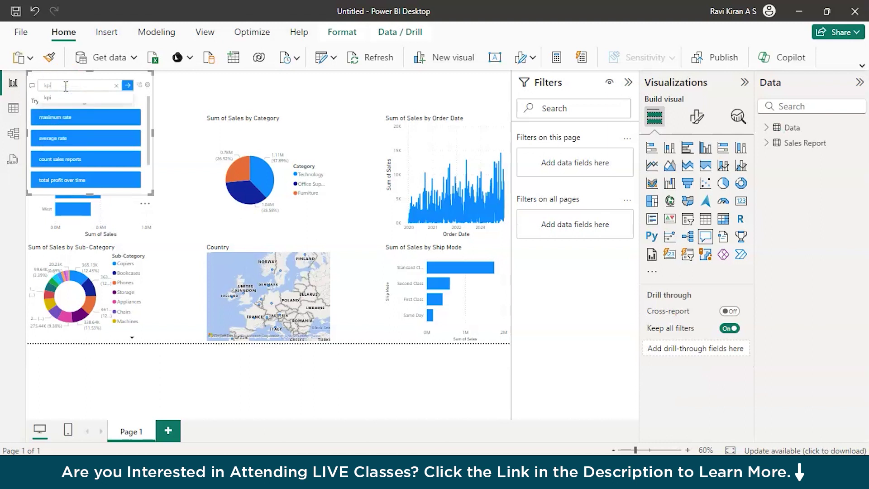
{"action": "type", "text": "s"}
{"action": "key", "text": "BackSpace"}
{"action": "type", "text": "sales"}
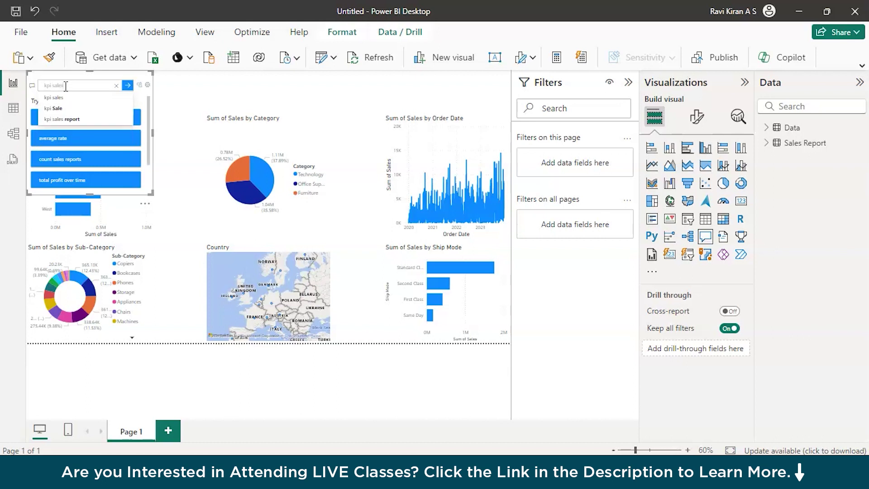
{"action": "left_click", "coordinate": [53, 97]}
{"action": "left_click", "coordinate": [131, 201]}
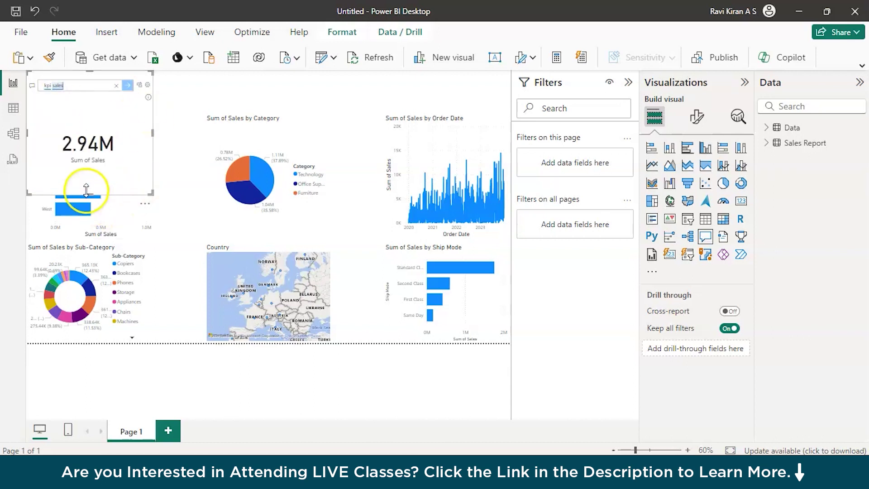
{"action": "left_click_drag", "start_coordinate": [89, 196], "coordinate": [87, 96]}
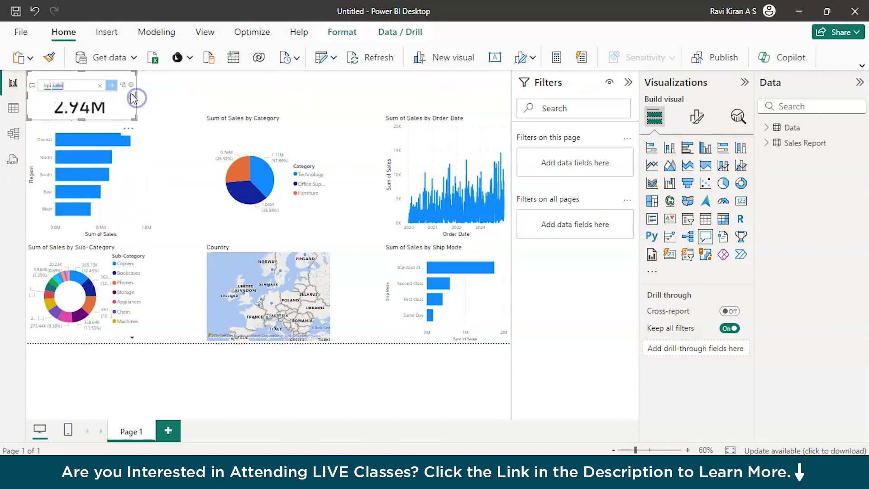
{"action": "left_click", "coordinate": [127, 85]}
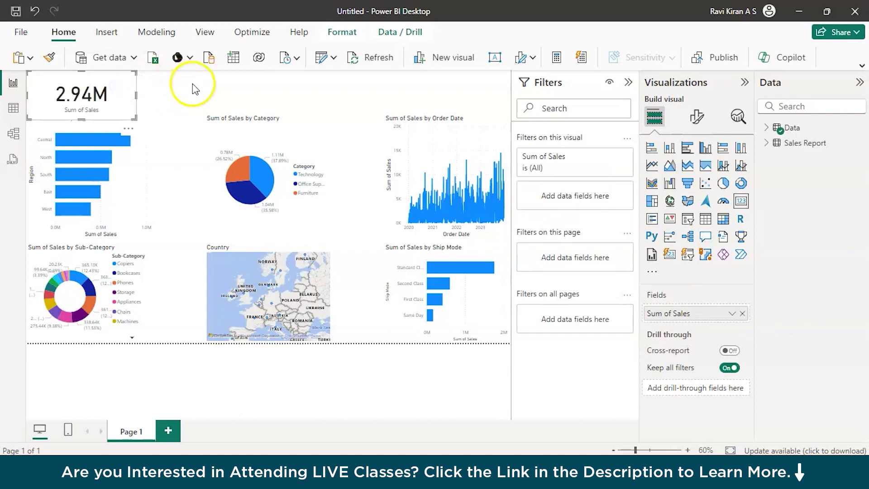
- Add a second Q&A visual beside it answering 'kpi profit' with 372.62K
{"action": "double_click", "coordinate": [179, 88]}
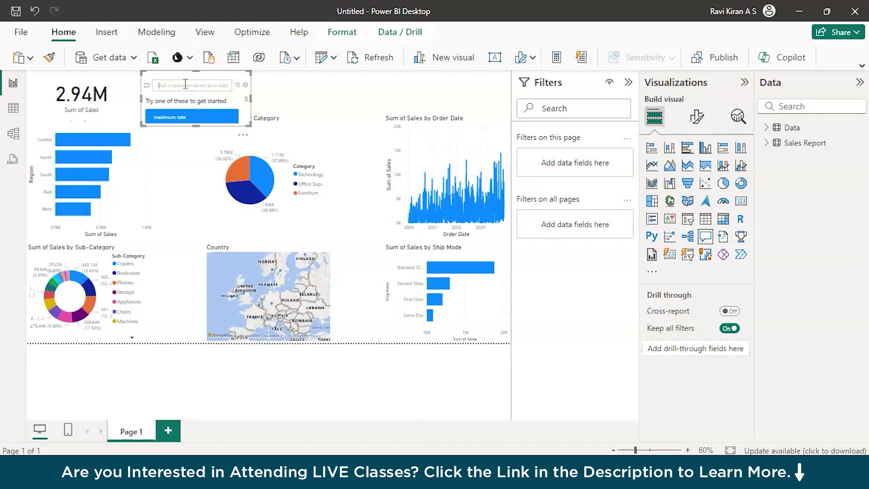
{"action": "type", "text": "kpi pr"}
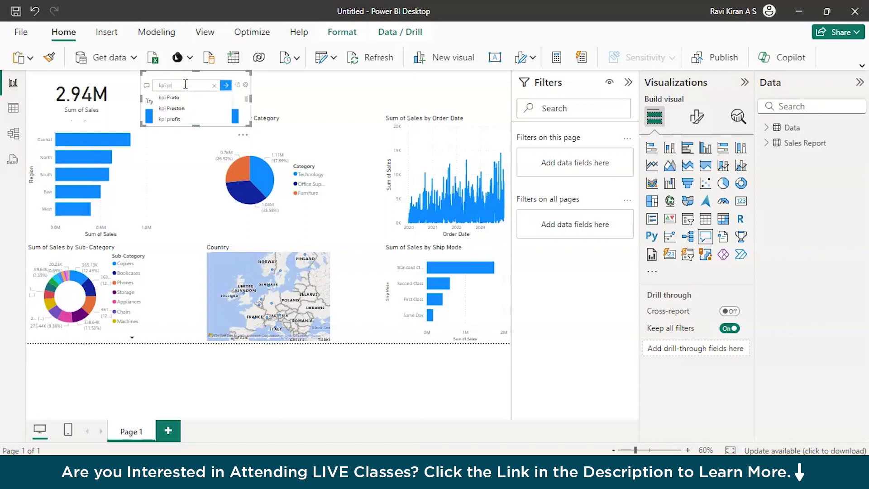
{"action": "type", "text": "ofit"}
{"action": "left_click", "coordinate": [172, 98]}
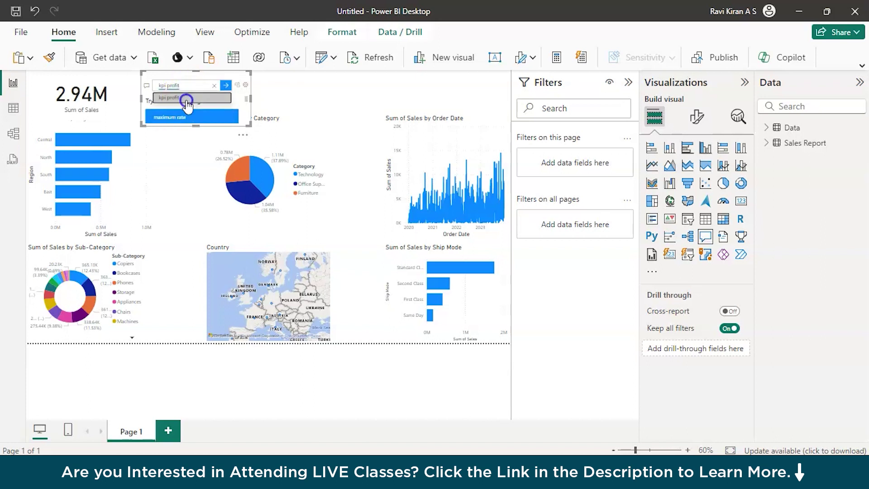
{"action": "left_click", "coordinate": [226, 85]}
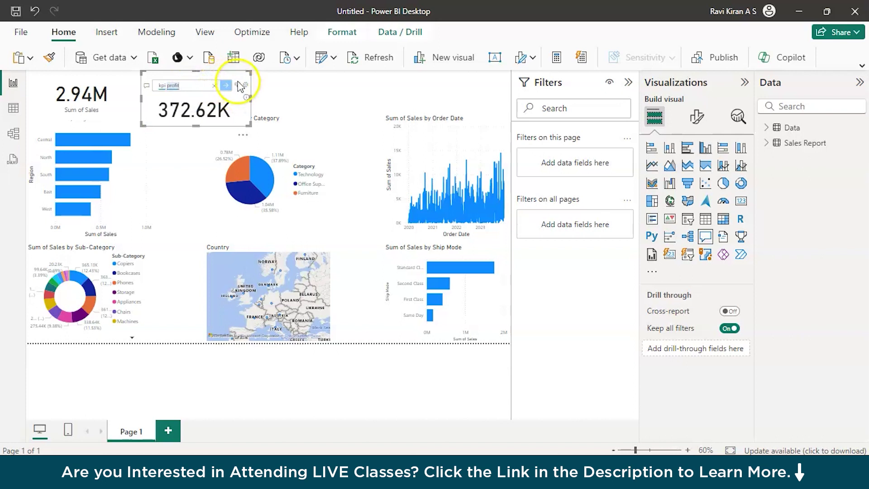
- Convert the profit answer to a card, add a third Q&A visual asking 'kp revene', then view the Data table
{"action": "left_click", "coordinate": [238, 85]}
{"action": "left_click", "coordinate": [299, 97]}
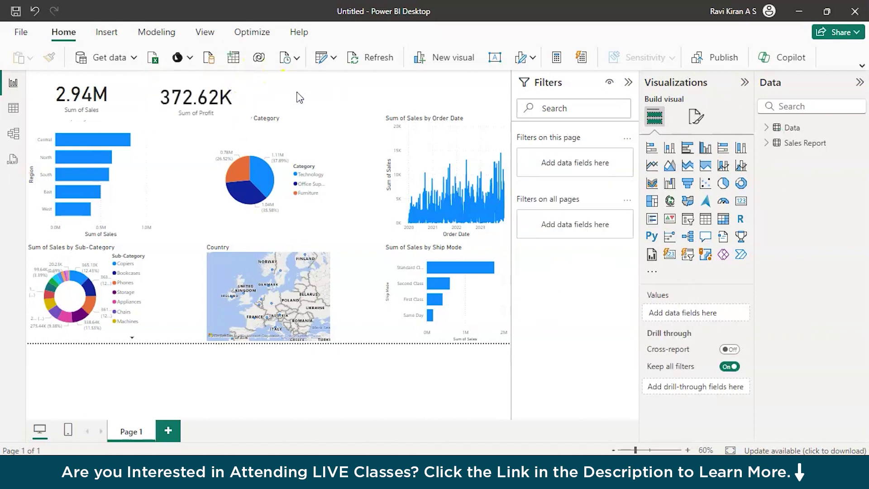
{"action": "double_click", "coordinate": [280, 85]}
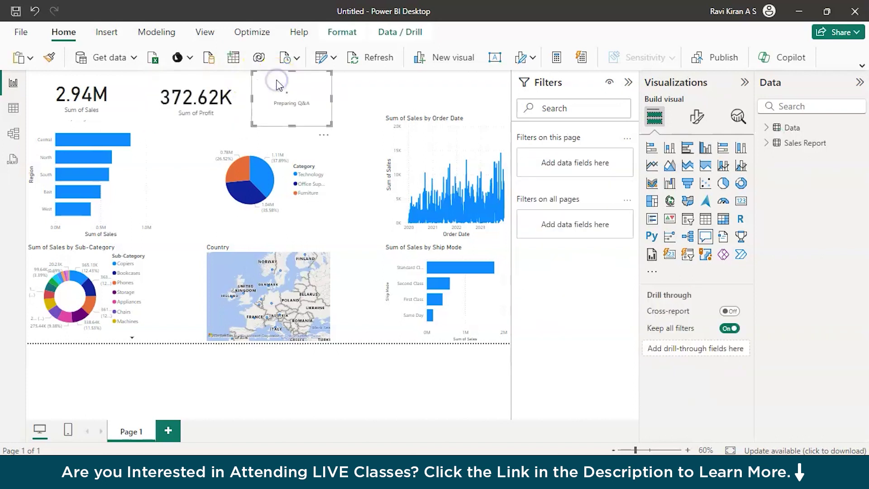
{"action": "left_click", "coordinate": [291, 91]}
{"action": "type", "text": "kp"}
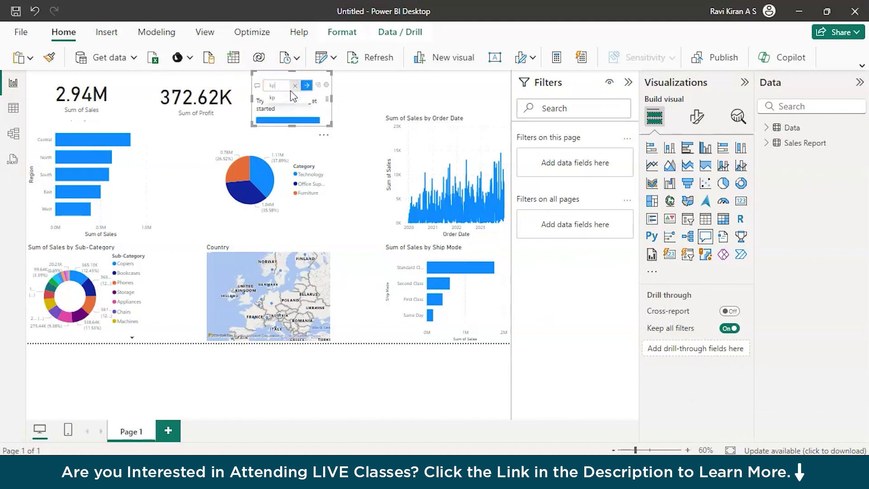
{"action": "type", "text": " reven"}
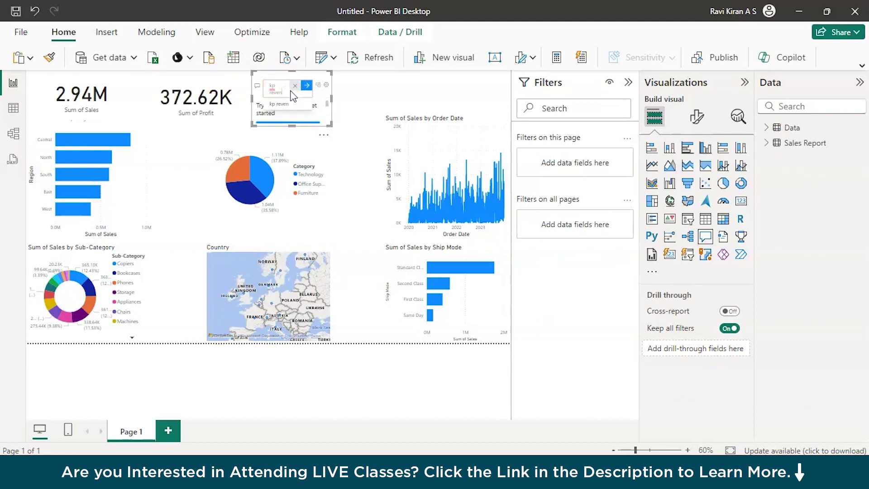
{"action": "type", "text": "e"}
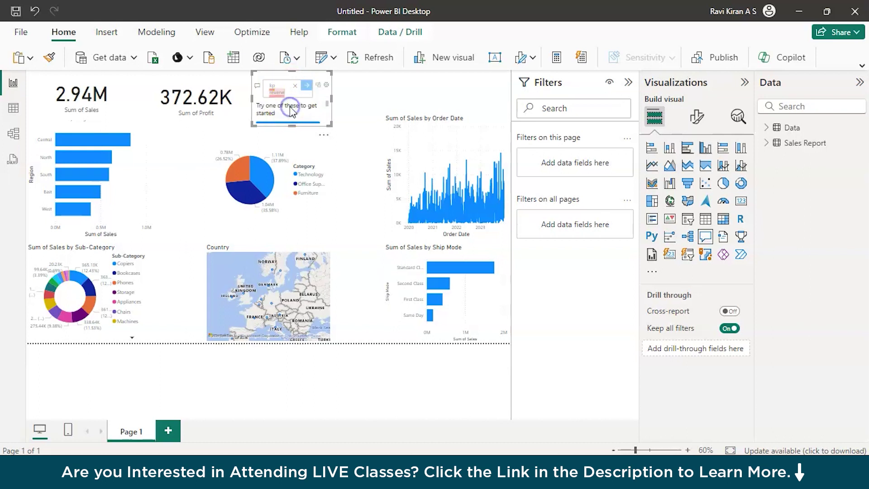
{"action": "left_click", "coordinate": [308, 101]}
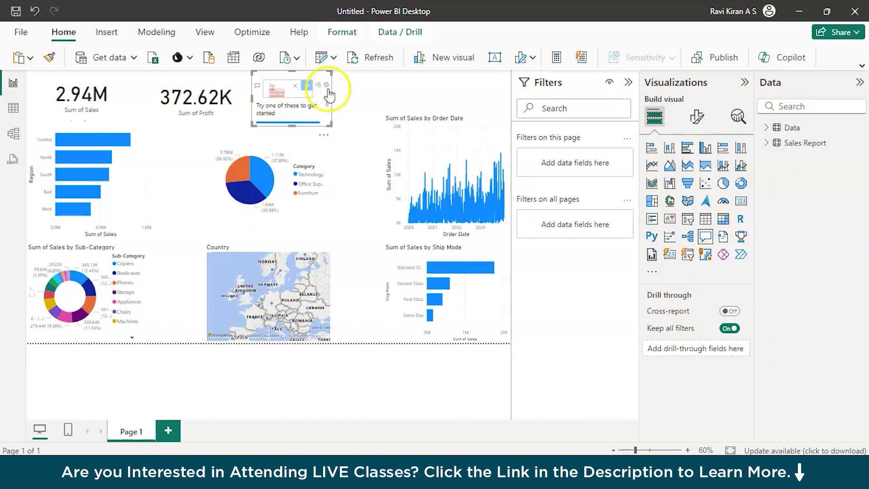
{"action": "left_click", "coordinate": [14, 107]}
- Scroll across the columns of the 9,987-row Data table, including Order Date
{"action": "scroll", "coordinate": [657, 118], "scroll_direction": "right", "scroll_amount": 10}
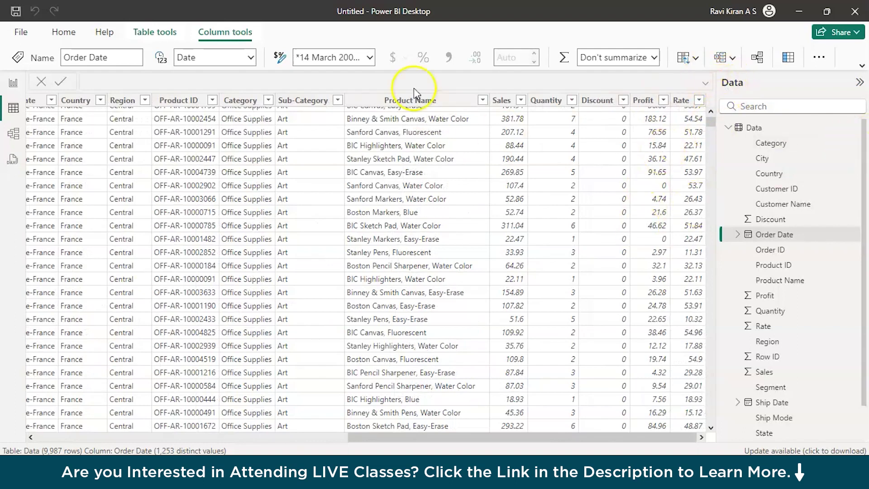
{"action": "left_click", "coordinate": [14, 109]}
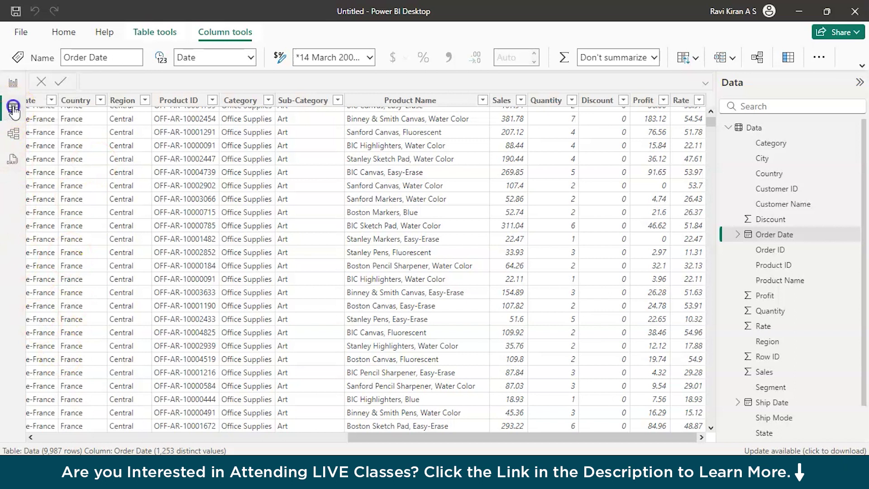
- Change the third Q&A question to 'kpi quantity' and convert it to a 38K Sum of Quantity card
{"action": "left_click", "coordinate": [13, 82]}
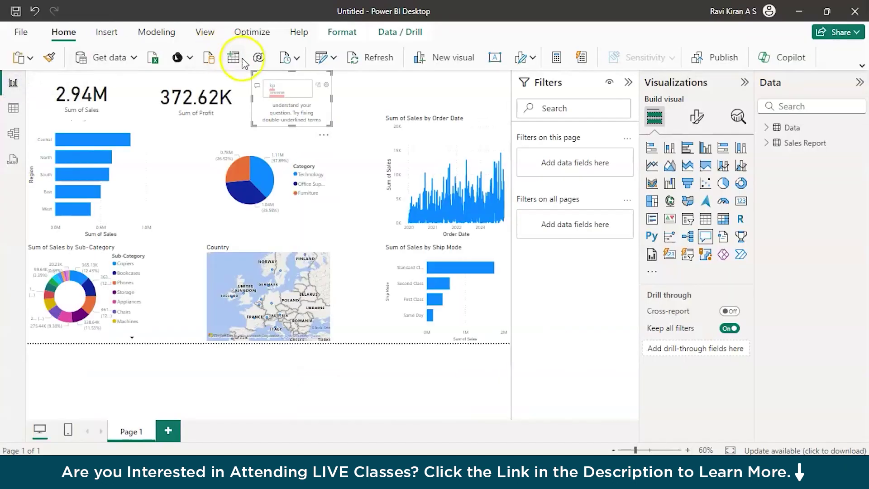
{"action": "left_click", "coordinate": [283, 87]}
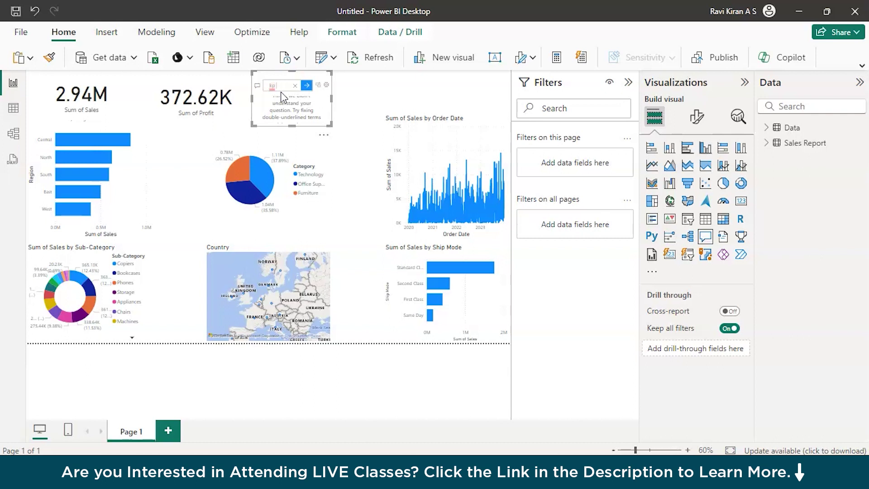
{"action": "type", "text": "i qua"}
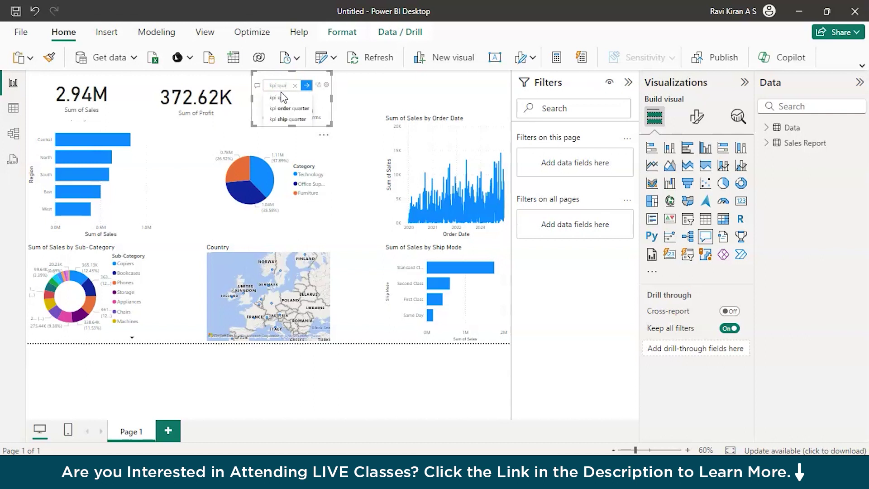
{"action": "type", "text": "nti"}
{"action": "left_click", "coordinate": [288, 103]}
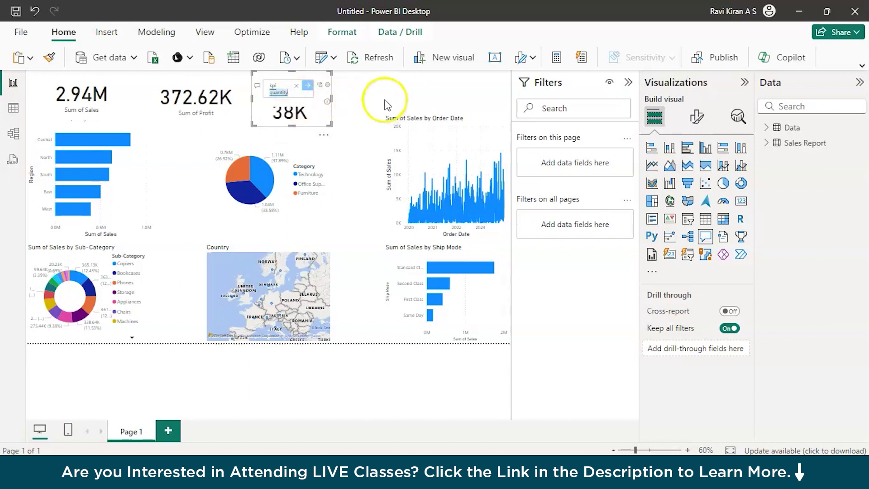
{"action": "left_click", "coordinate": [319, 85]}
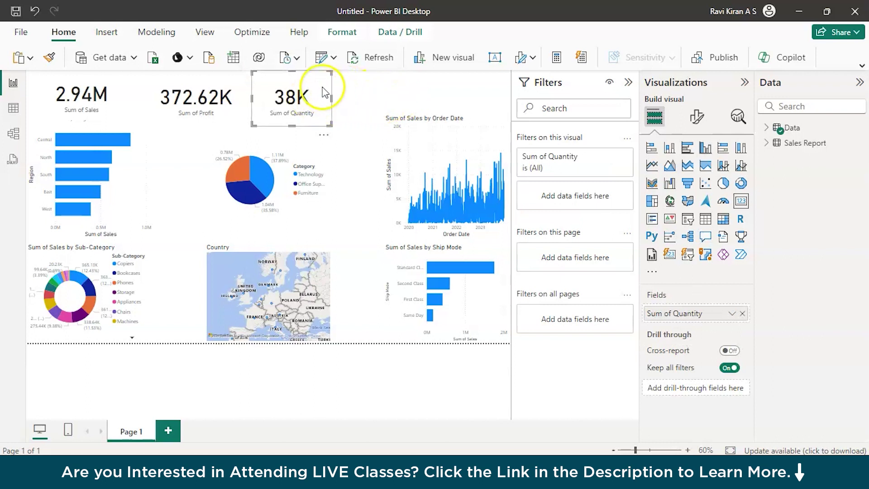
- Shift the Quantity and Profit cards right to space out the top row
{"action": "left_click_drag", "start_coordinate": [315, 75], "coordinate": [365, 78]}
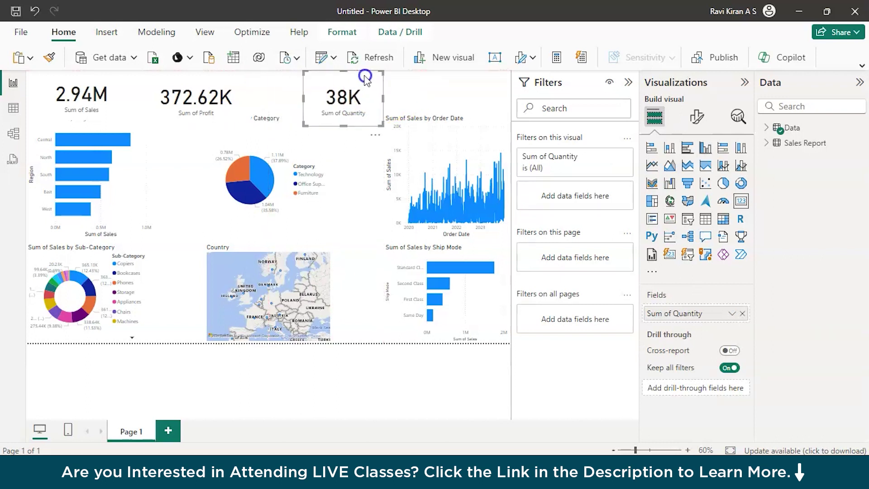
{"action": "left_click", "coordinate": [245, 91]}
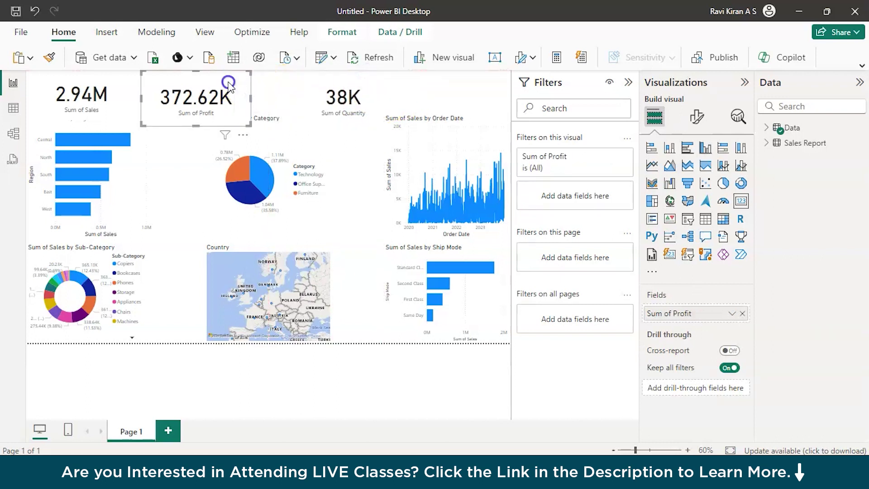
{"action": "left_click_drag", "start_coordinate": [229, 82], "coordinate": [262, 83]}
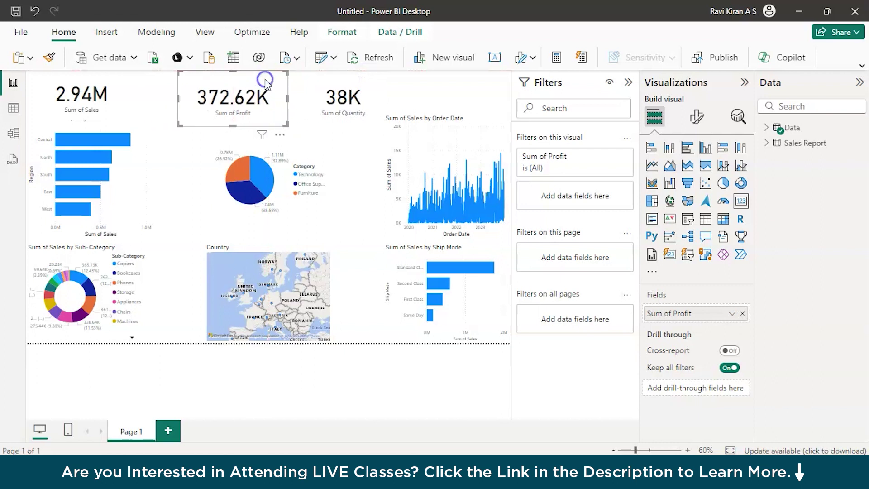
{"action": "left_click", "coordinate": [461, 92]}
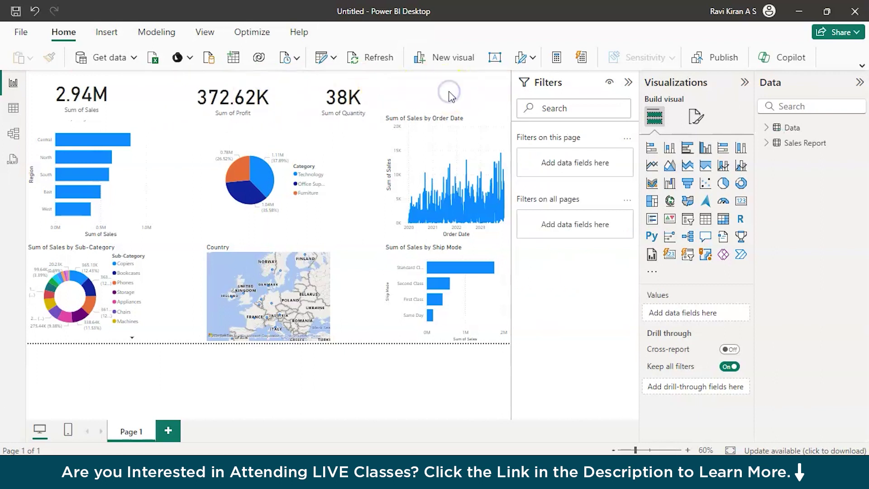
{"action": "left_click", "coordinate": [14, 107]}
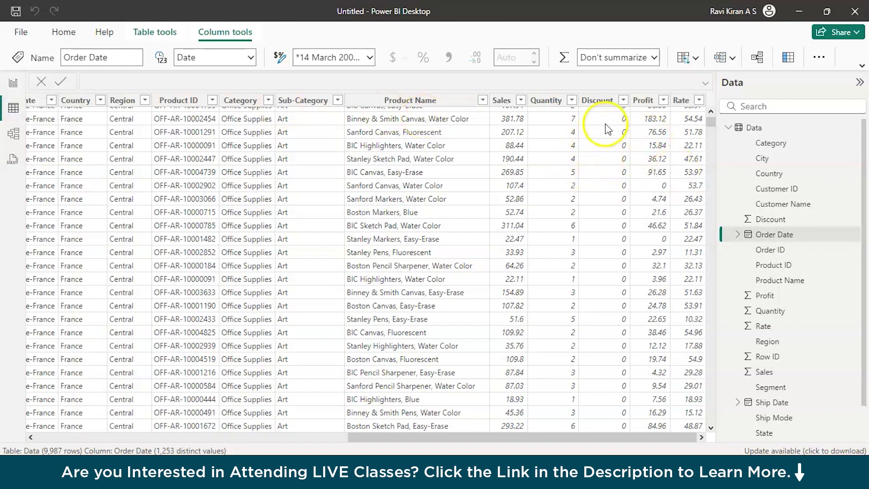
{"action": "scroll", "coordinate": [615, 208], "scroll_direction": "down", "scroll_amount": 2}
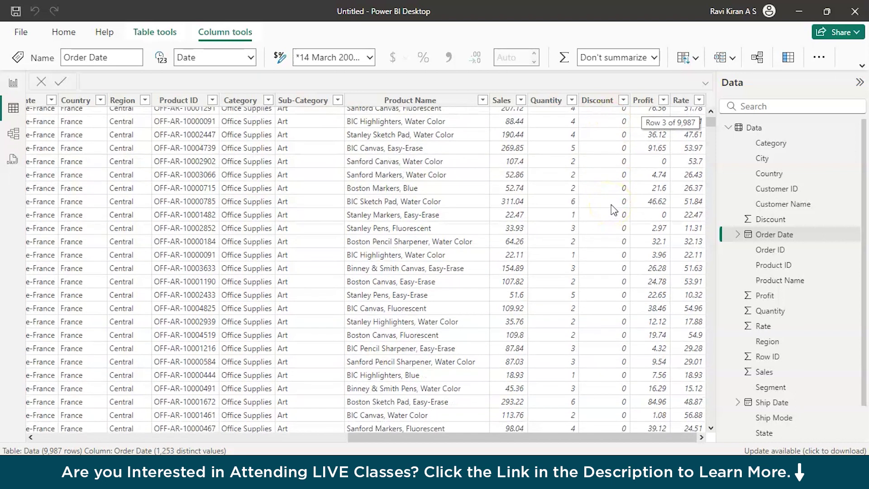
{"action": "scroll", "coordinate": [614, 211], "scroll_direction": "up", "scroll_amount": 1}
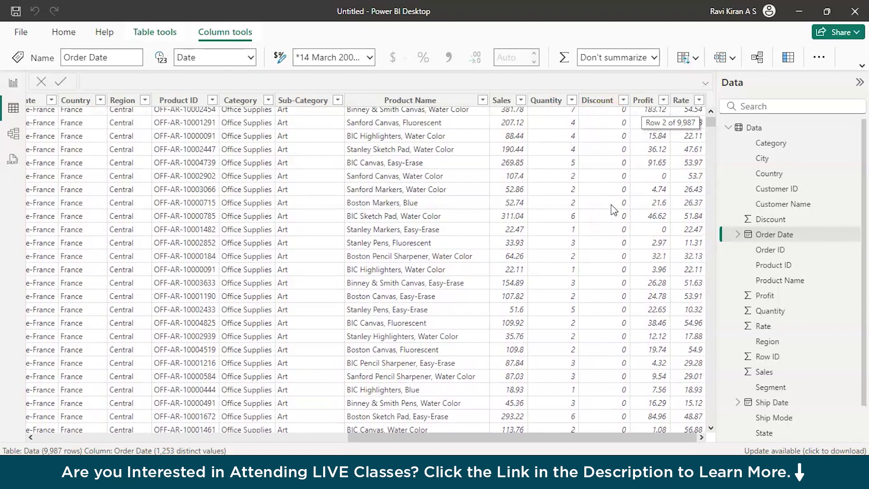
{"action": "left_click", "coordinate": [13, 83]}
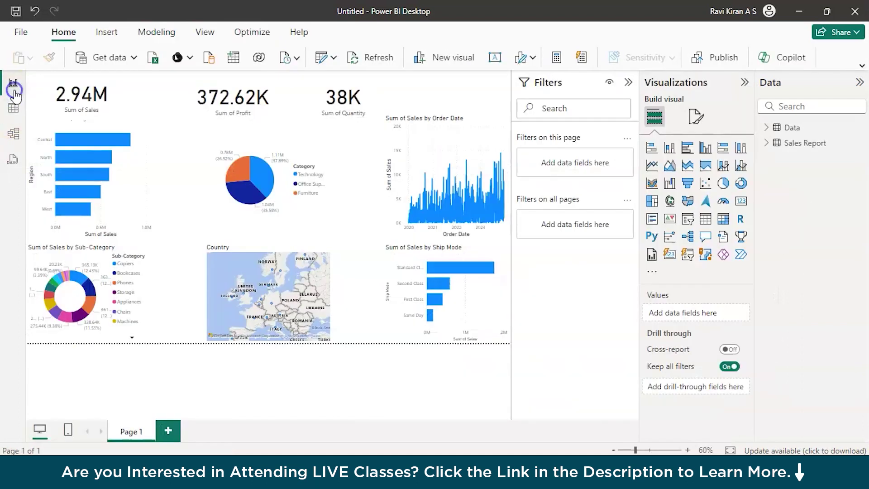
- Add a 783.22K Sum of Rate card at top right from 'kpi rate' and nudge the Profit card left
{"action": "left_click", "coordinate": [455, 92]}
{"action": "left_click", "coordinate": [448, 90]}
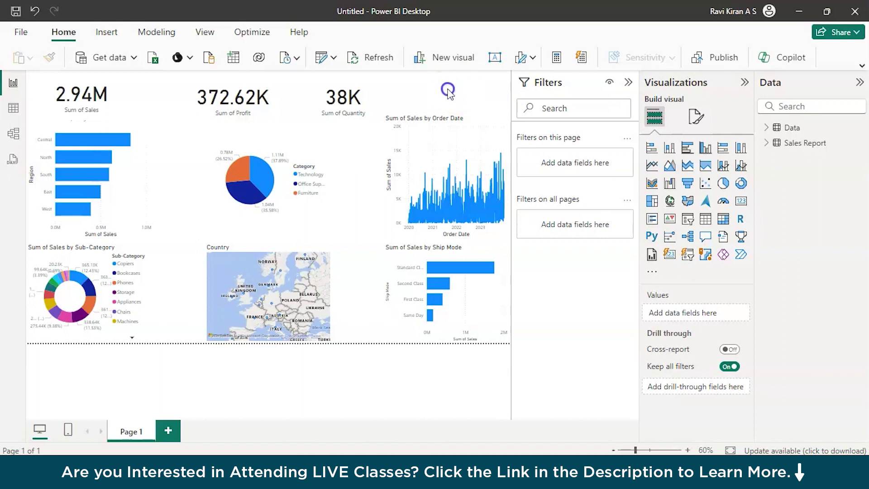
{"action": "left_click", "coordinate": [448, 90]}
{"action": "left_click", "coordinate": [433, 94]}
{"action": "left_click", "coordinate": [416, 95]}
{"action": "left_click", "coordinate": [445, 94]}
{"action": "double_click", "coordinate": [425, 103]}
{"action": "type", "text": "kpi"}
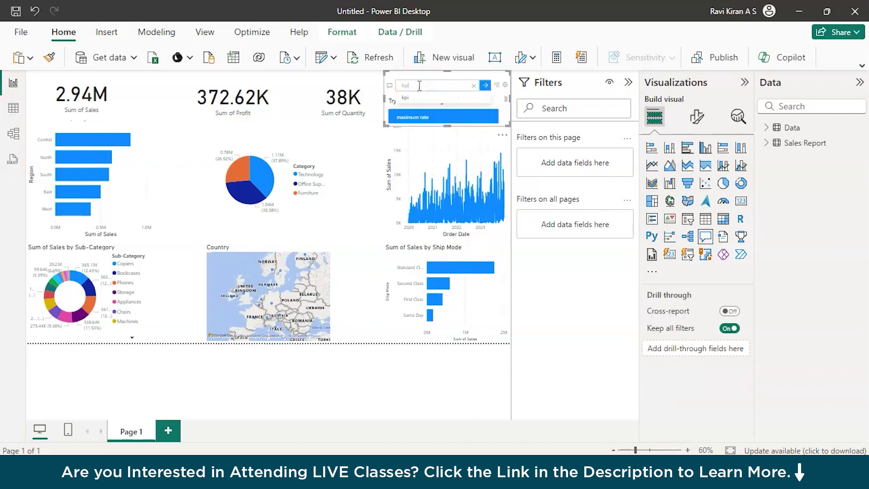
{"action": "type", "text": " rate"}
{"action": "left_click", "coordinate": [420, 90]}
{"action": "left_click", "coordinate": [425, 111]}
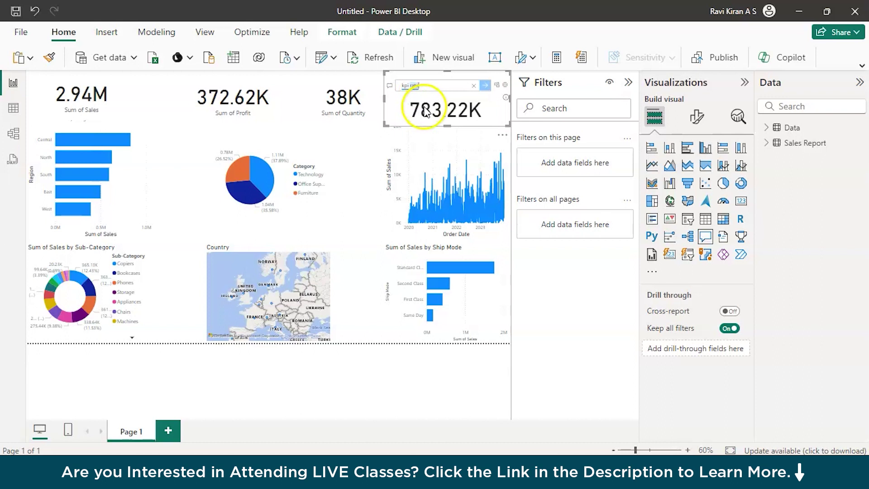
{"action": "left_click", "coordinate": [497, 86]}
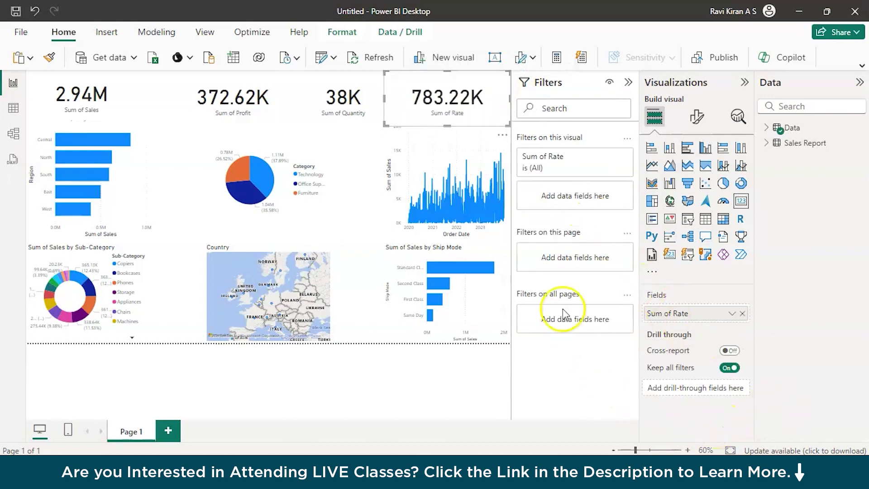
{"action": "left_click_drag", "start_coordinate": [249, 96], "coordinate": [221, 97]}
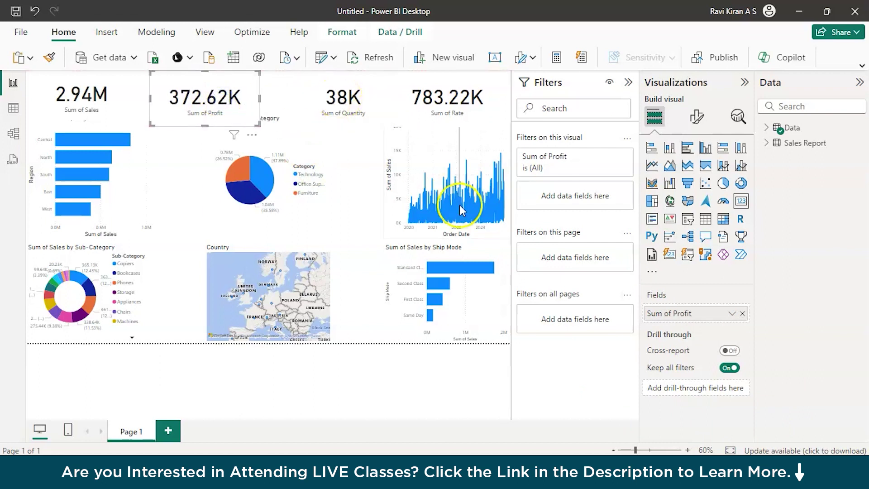
- Collapse the Filters, Visualizations and Data panes
{"action": "left_click", "coordinate": [627, 83]}
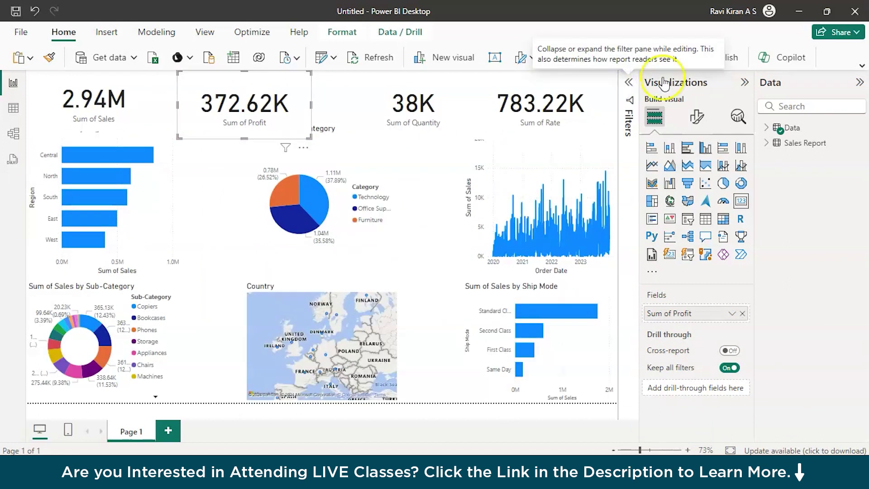
{"action": "left_click", "coordinate": [748, 84]}
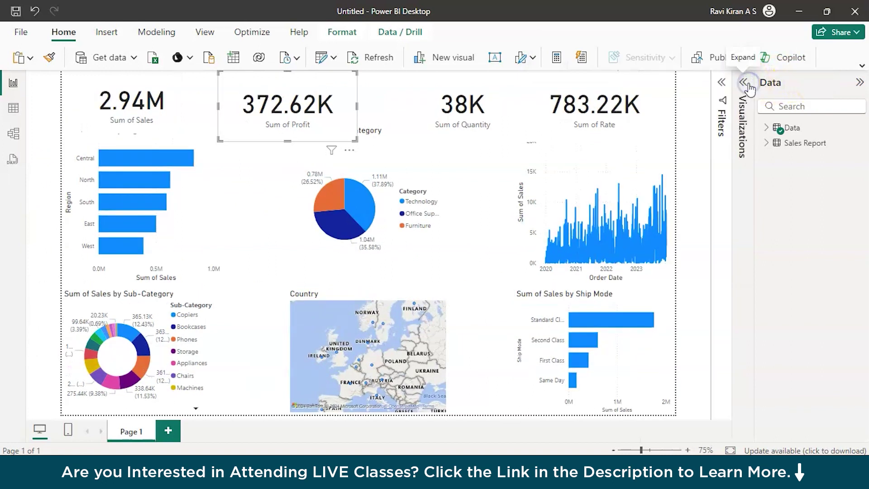
{"action": "left_click", "coordinate": [861, 81]}
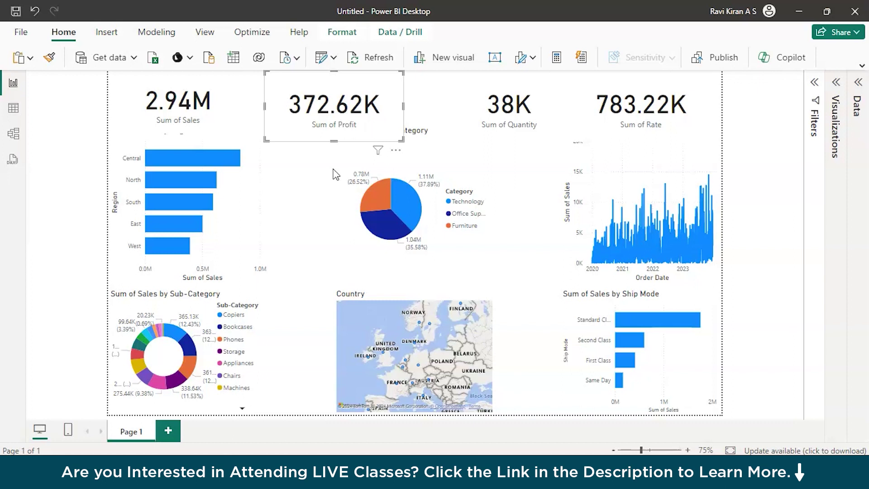
{"action": "mouse_move", "coordinate": [195, 153]}
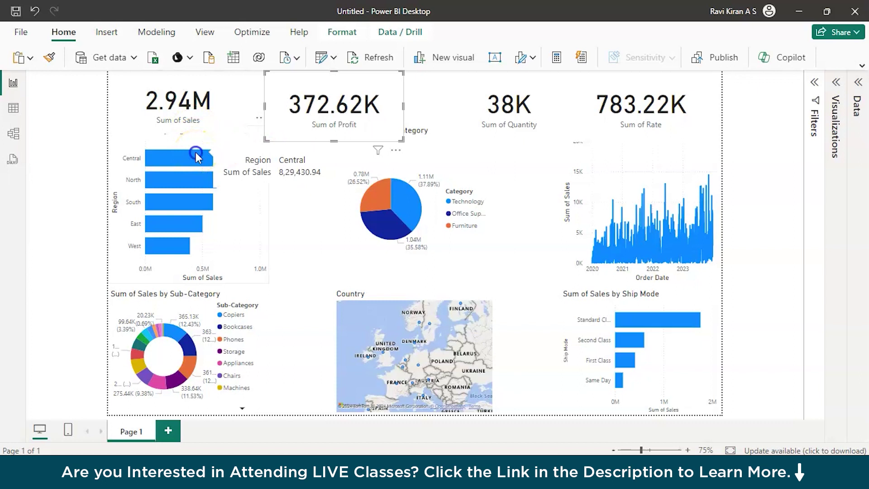
{"action": "left_click", "coordinate": [195, 154]}
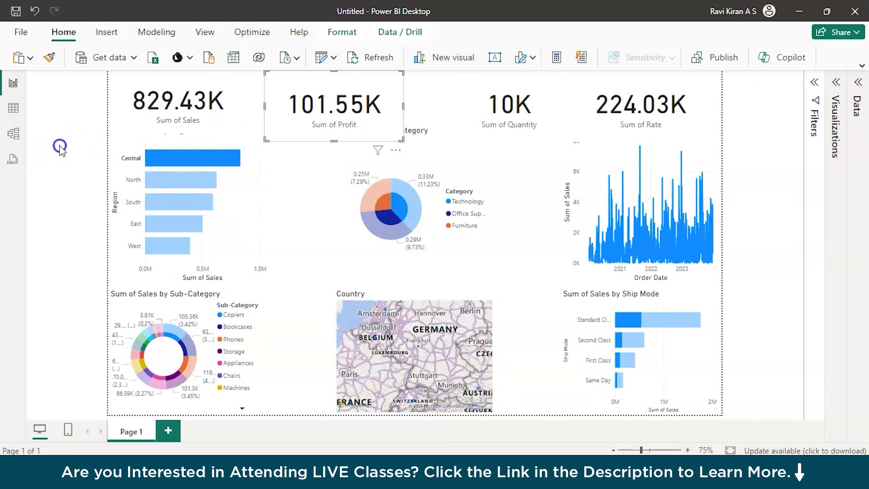
{"action": "left_click", "coordinate": [168, 159]}
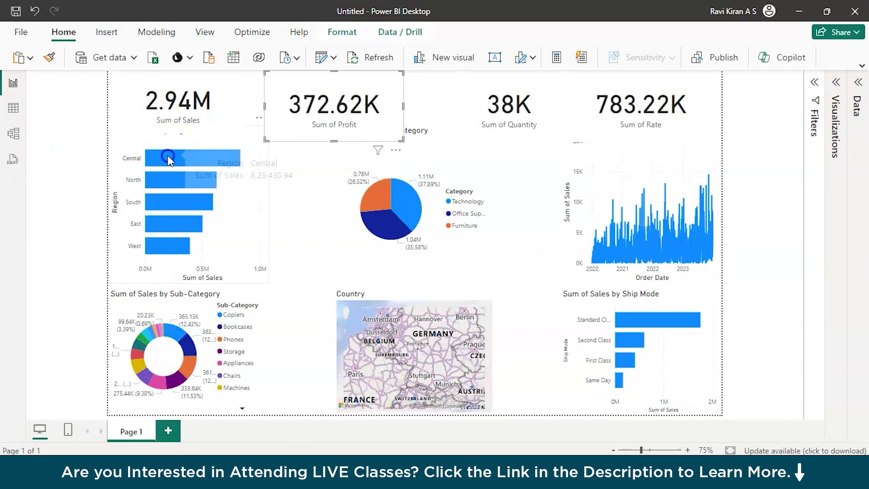
{"action": "left_click", "coordinate": [168, 158]}
{"action": "left_click", "coordinate": [168, 159]}
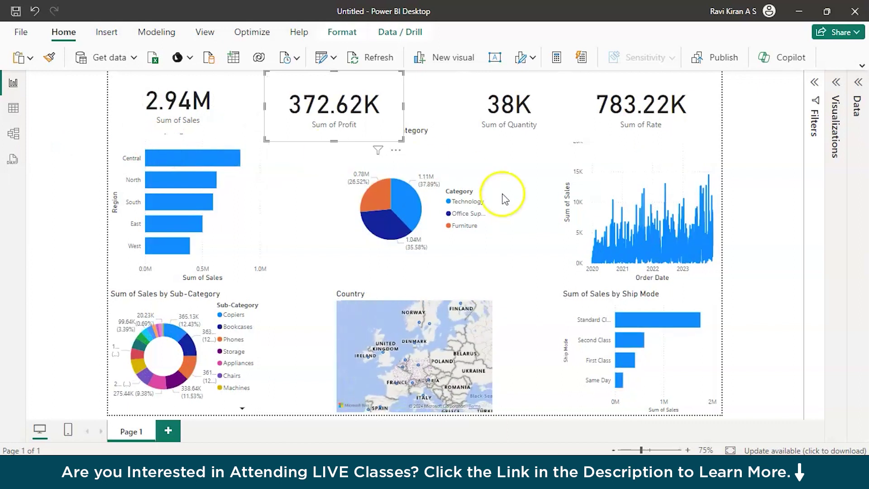
{"action": "mouse_move", "coordinate": [410, 204]}
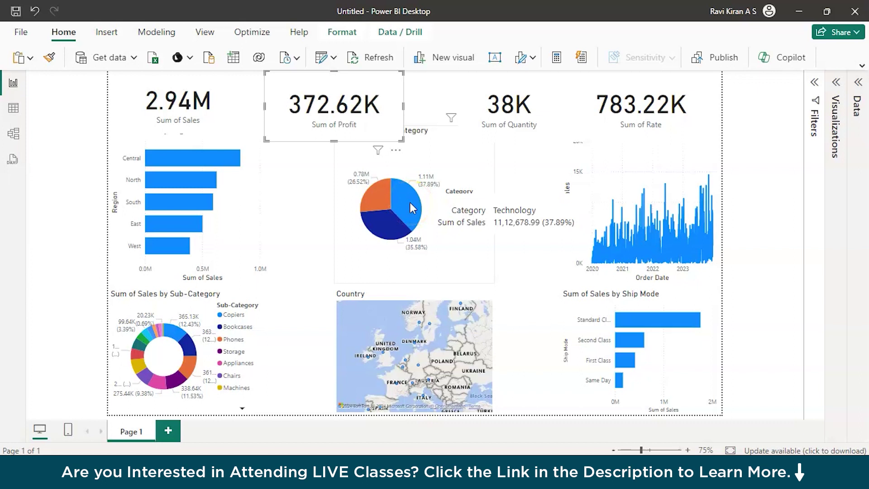
{"action": "left_click", "coordinate": [410, 205]}
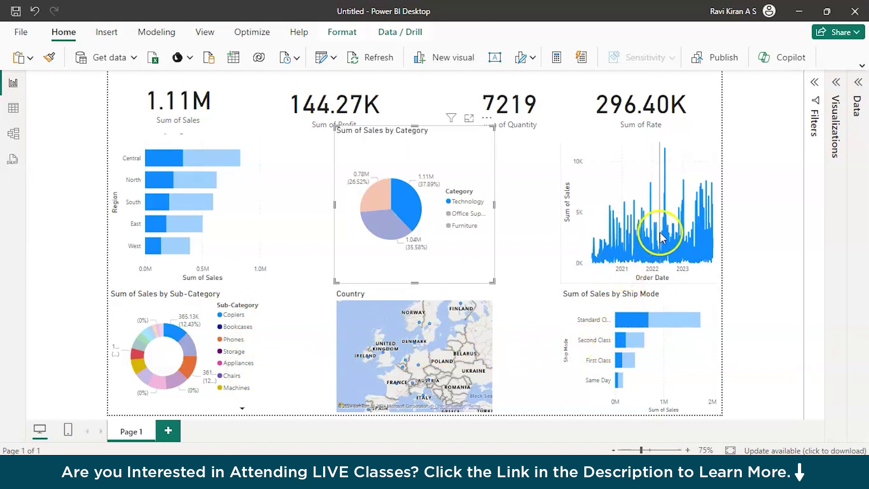
{"action": "mouse_move", "coordinate": [665, 229]}
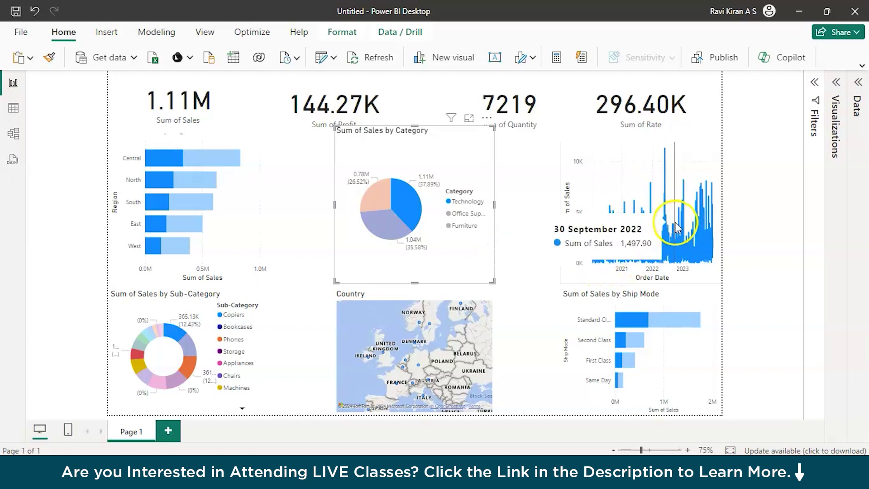
{"action": "left_click", "coordinate": [413, 200]}
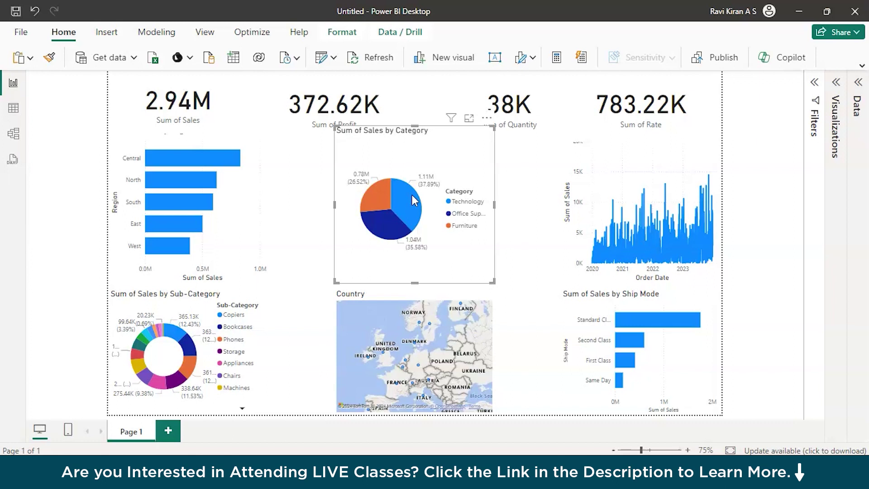
{"action": "left_click", "coordinate": [415, 104]}
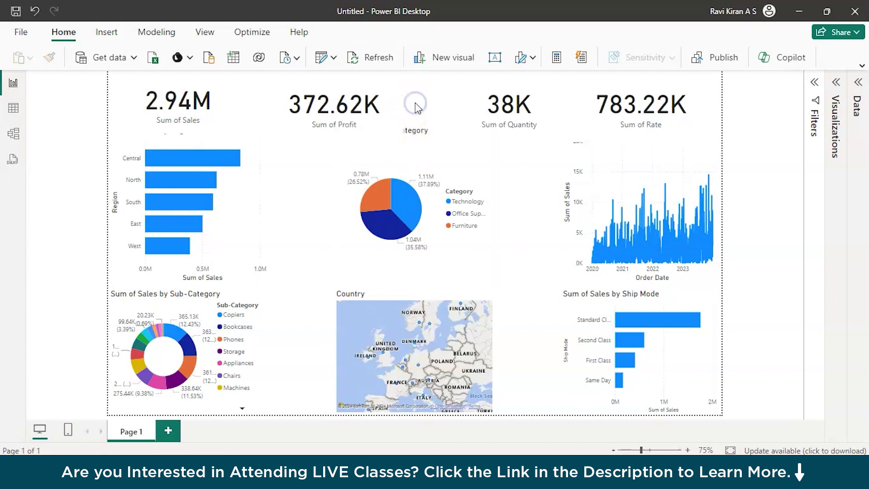